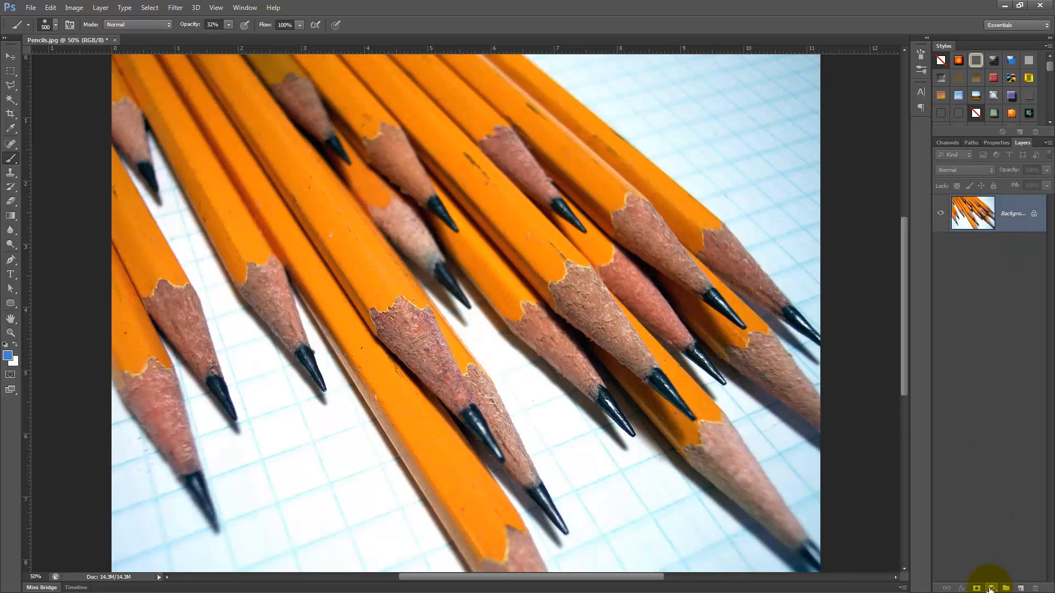
Step: Fill a new empty layer with the blue foreground colour 3270b6
left_click(1019, 588)
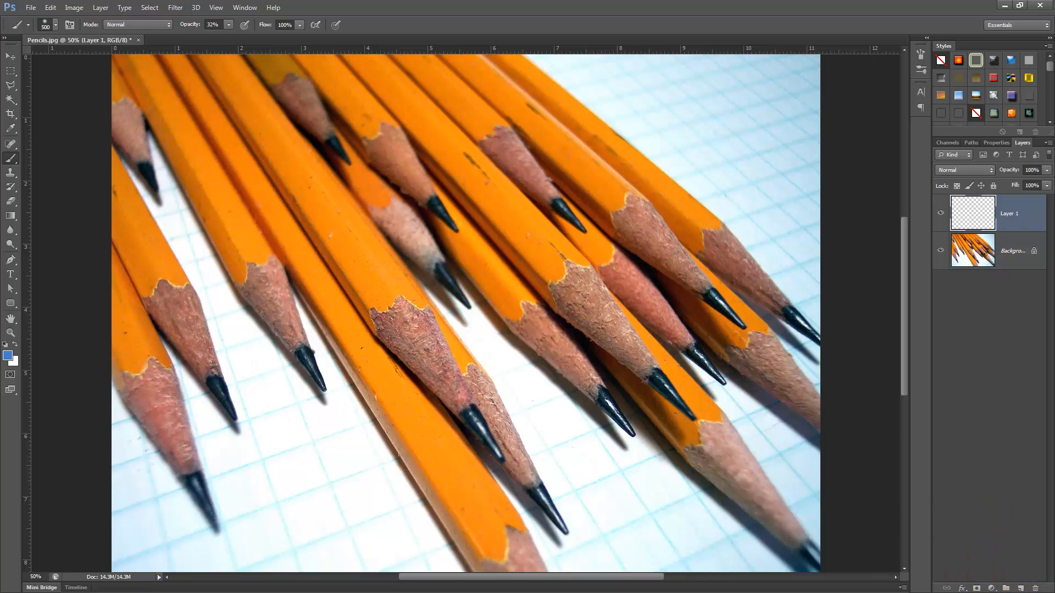
key("i")
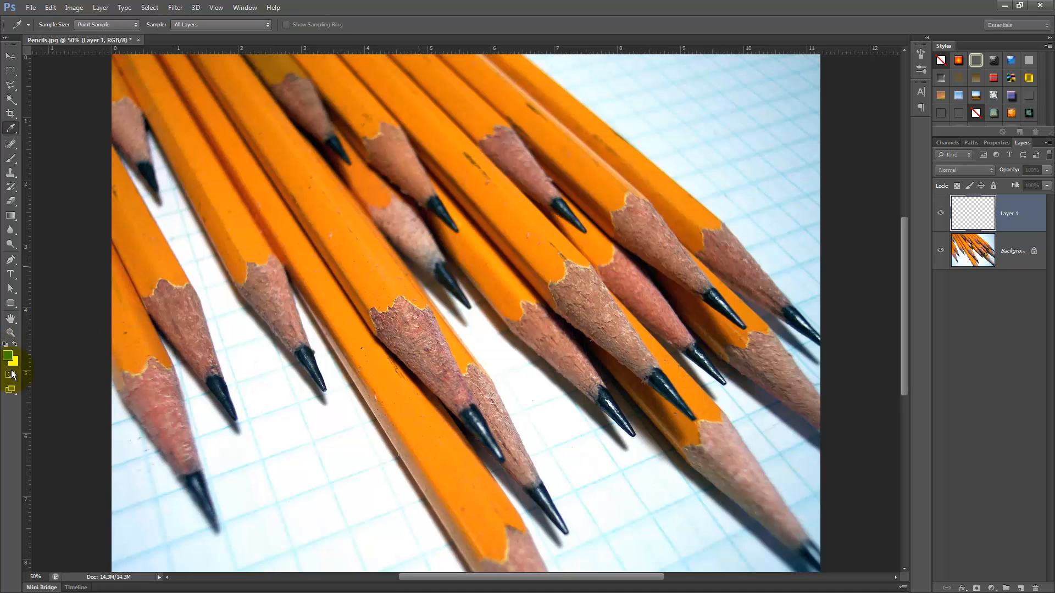
left_click(8, 355)
left_click_drag(264, 261, 381, 326)
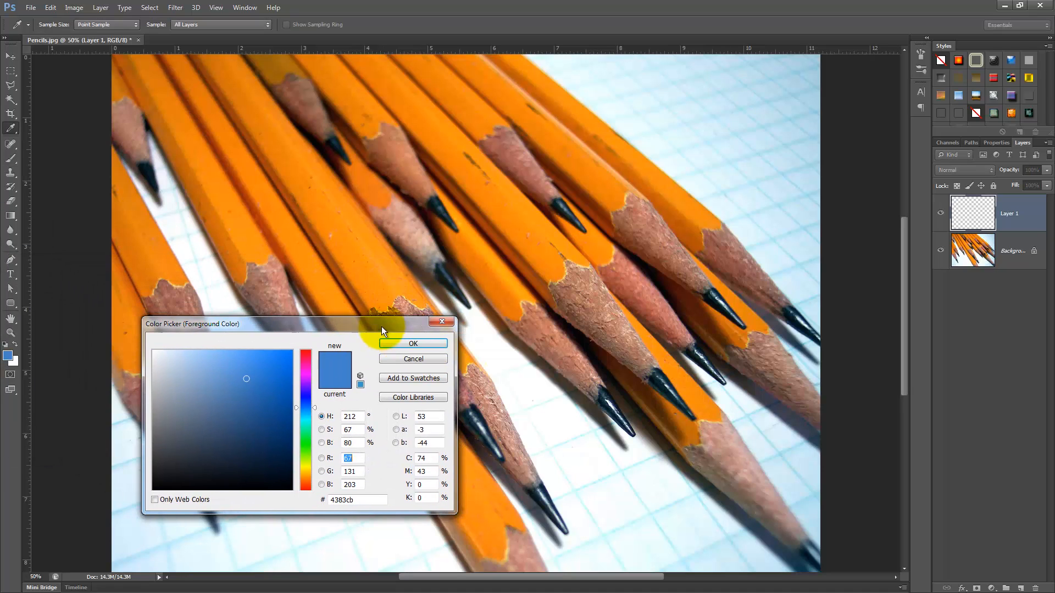
mouse_move(255, 394)
left_mouse_down()
mouse_move(247, 378)
mouse_move(254, 390)
left_mouse_up()
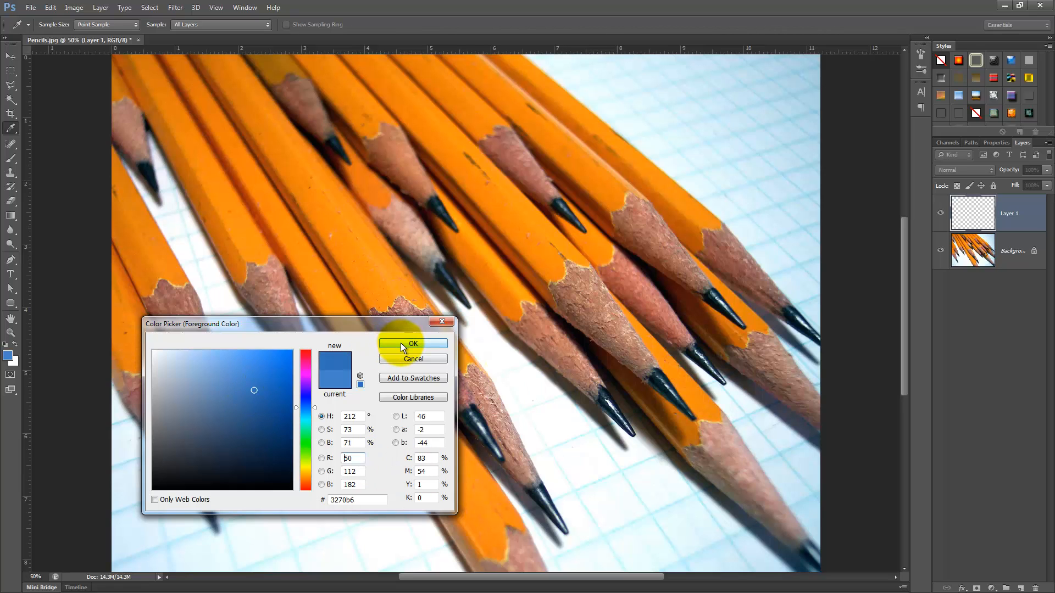
left_click(401, 343)
key("b")
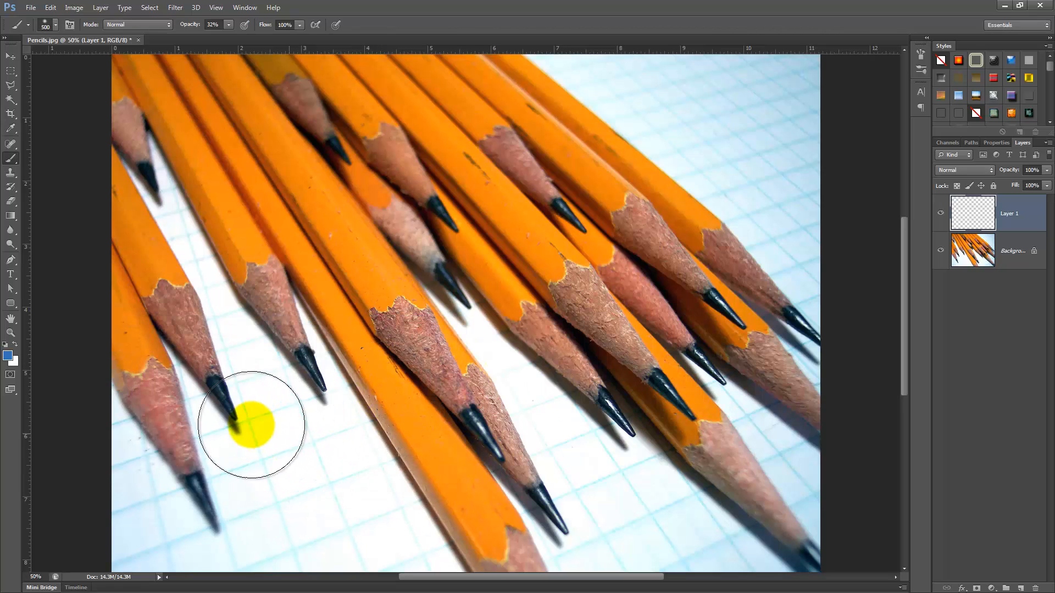
key("alt+BackSpace")
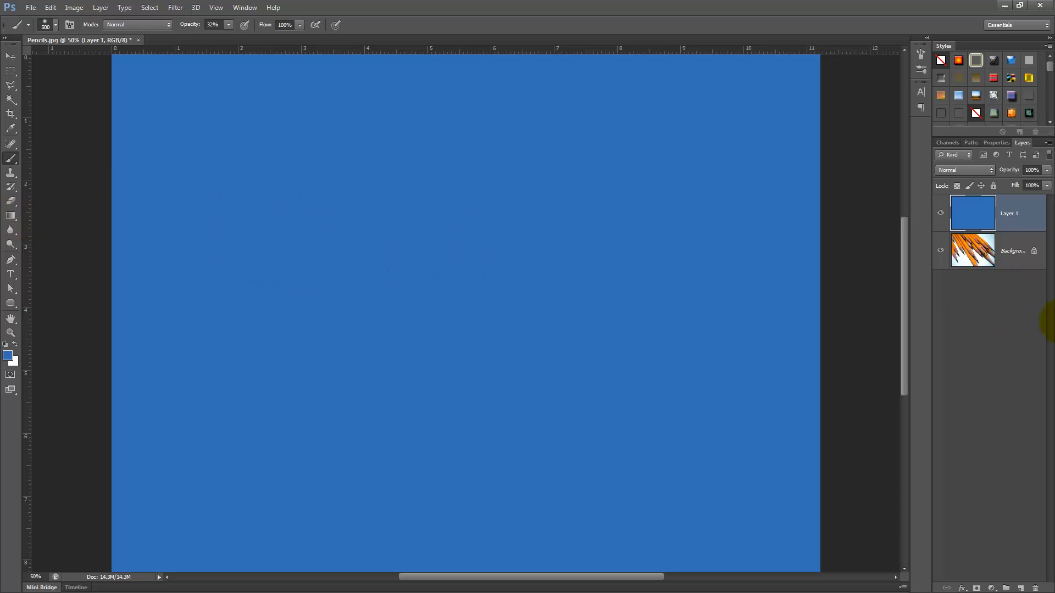
left_click(1046, 170)
left_click_drag(1020, 186, 1020, 185)
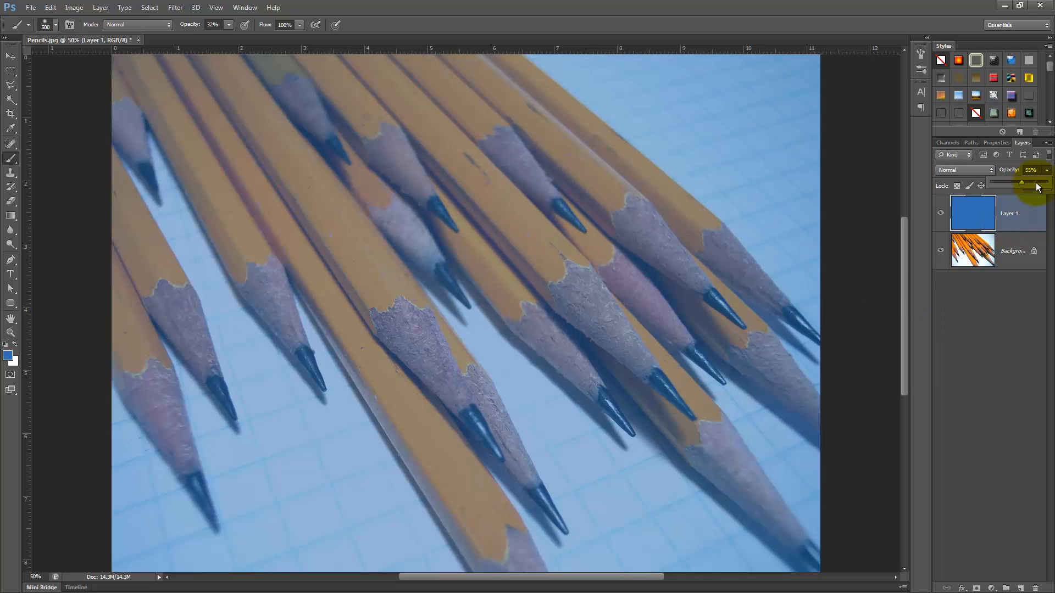
left_click_drag(1037, 188, 1046, 186)
Step: Set the blue layer's blend mode to Soft Light
left_click(987, 169)
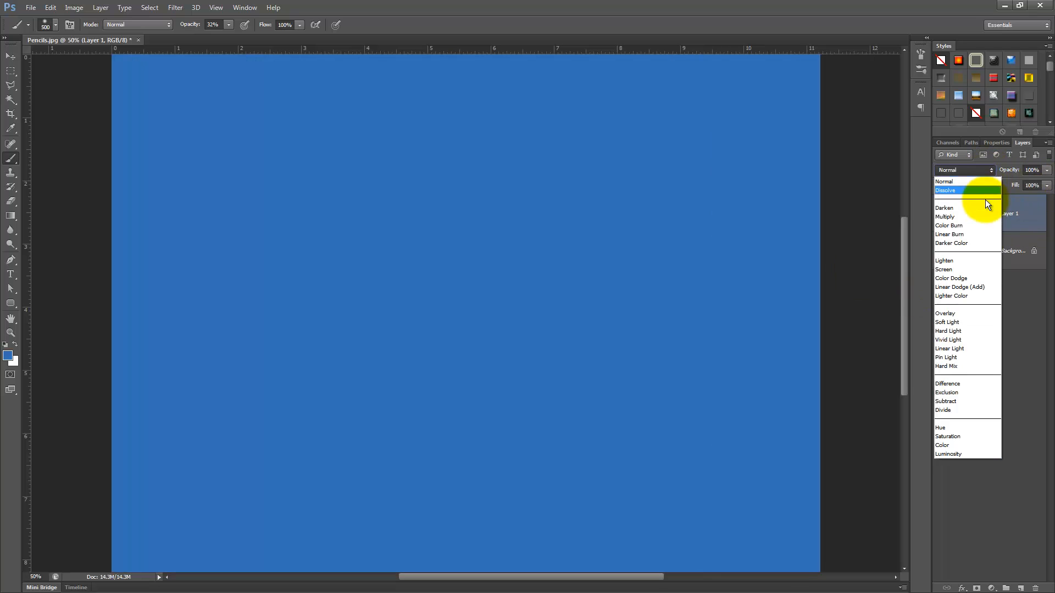
left_click(958, 323)
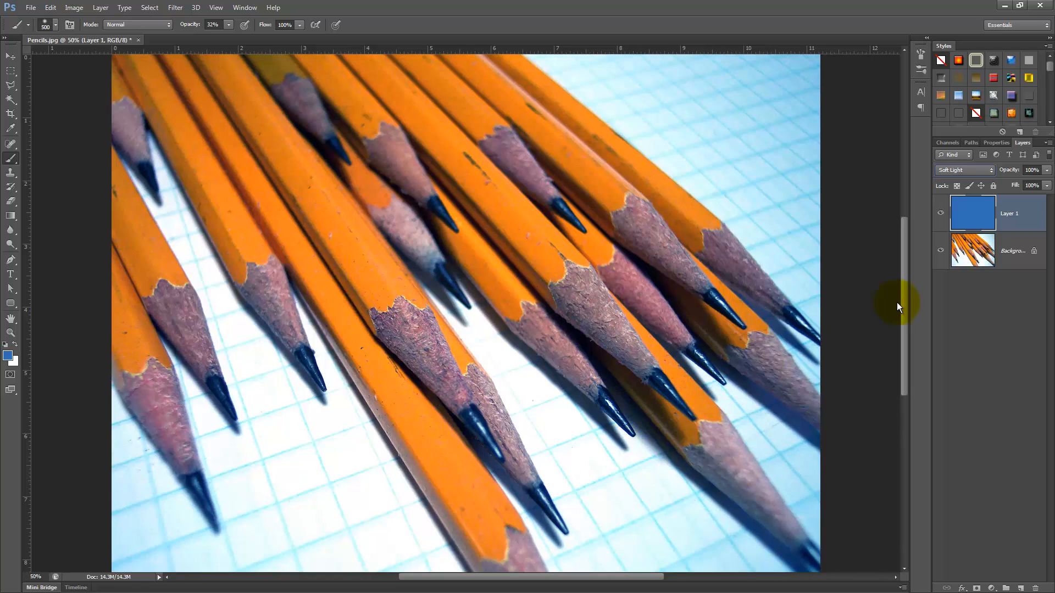
Step: Toggle the blue layer's visibility to compare the image with and without it
left_click(941, 214)
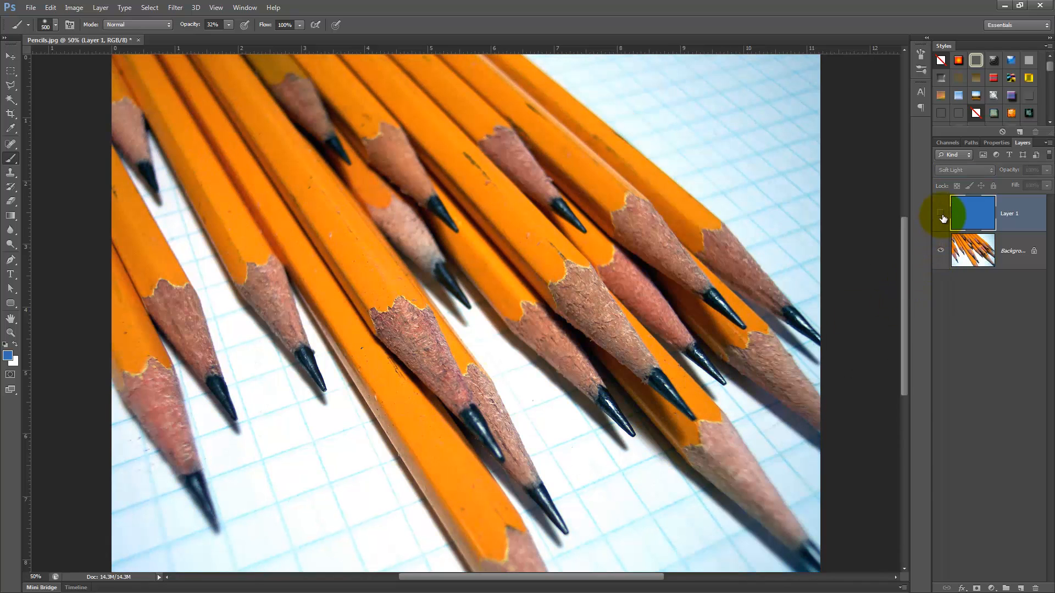
left_click(941, 214)
left_click(941, 214)
left_click(941, 214)
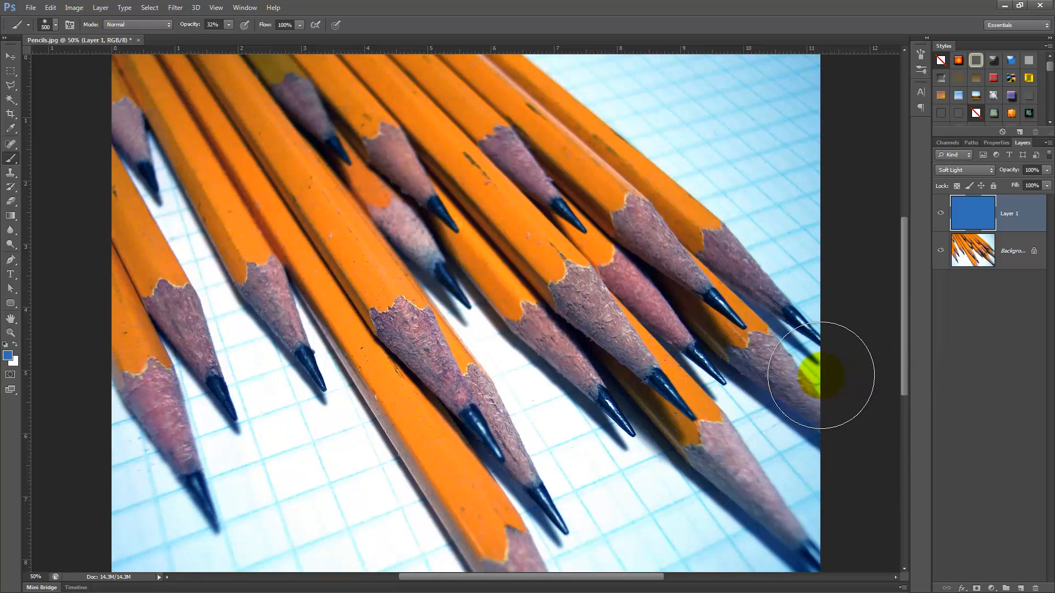
Step: Add a Levels adjustment on the Blue channel with input white at 195 and midtone at 1.34
left_click(990, 586)
left_click(980, 400)
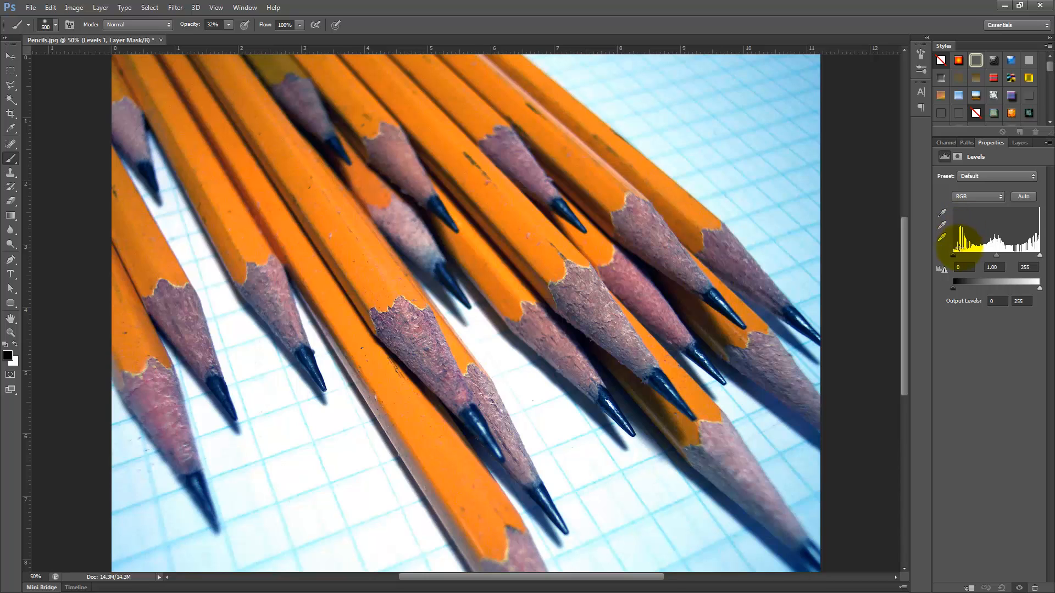
left_click(999, 196)
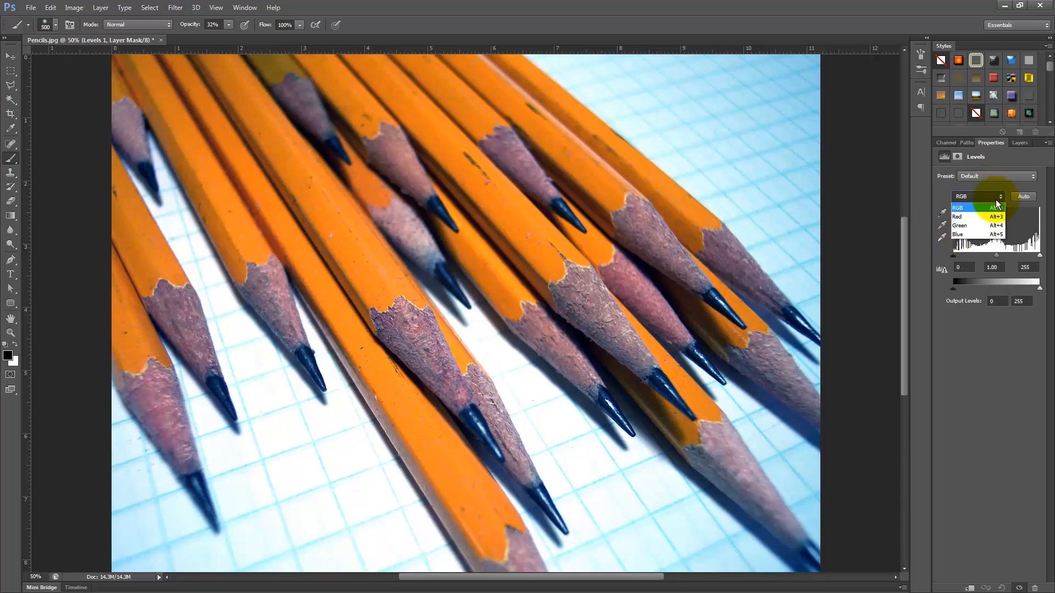
left_click(966, 230)
left_click_drag(1039, 256, 1031, 260)
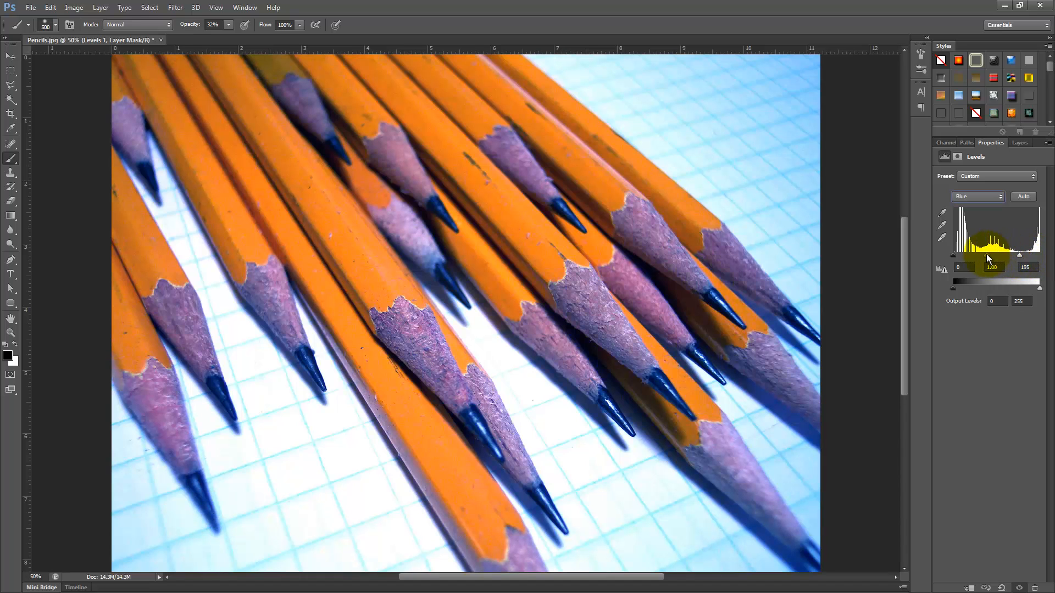
left_click_drag(981, 256, 973, 256)
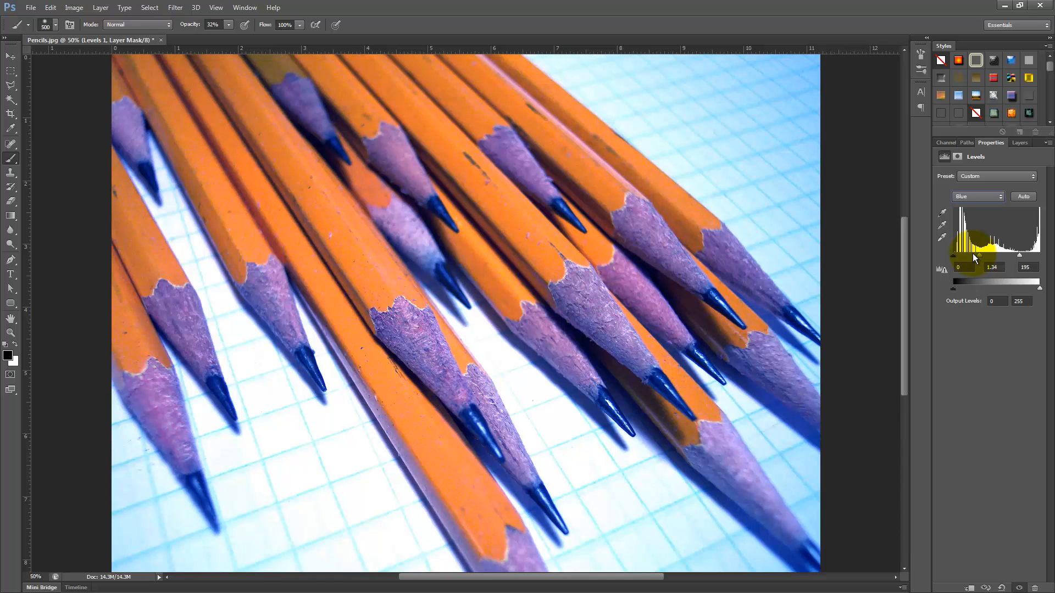
left_click(1017, 142)
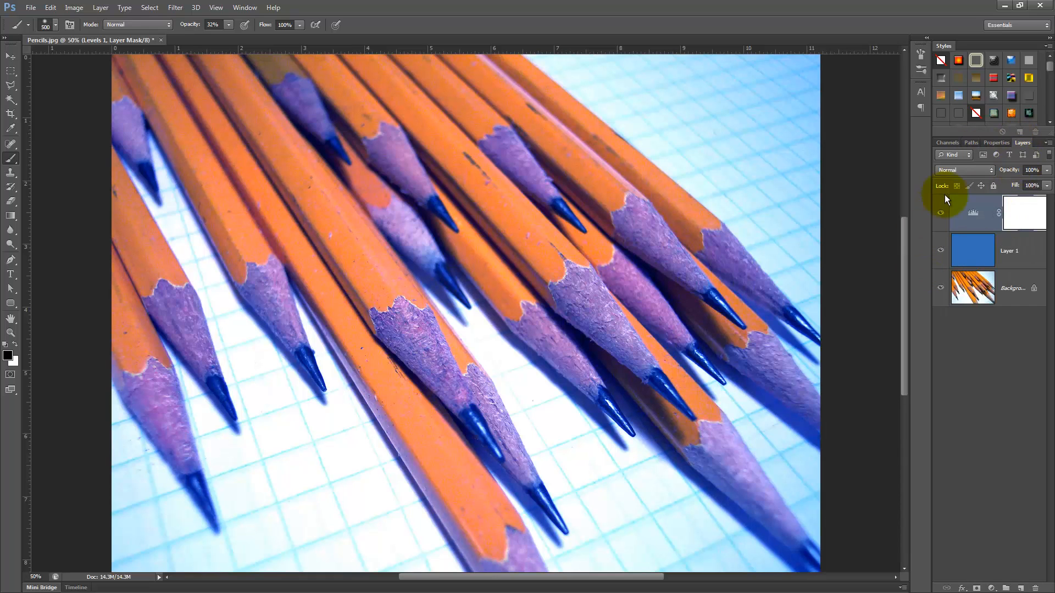
Step: Toggle the Levels layer's visibility to compare the image with and without it
left_click(941, 214)
left_click(941, 214)
left_click(942, 214)
left_click(941, 214)
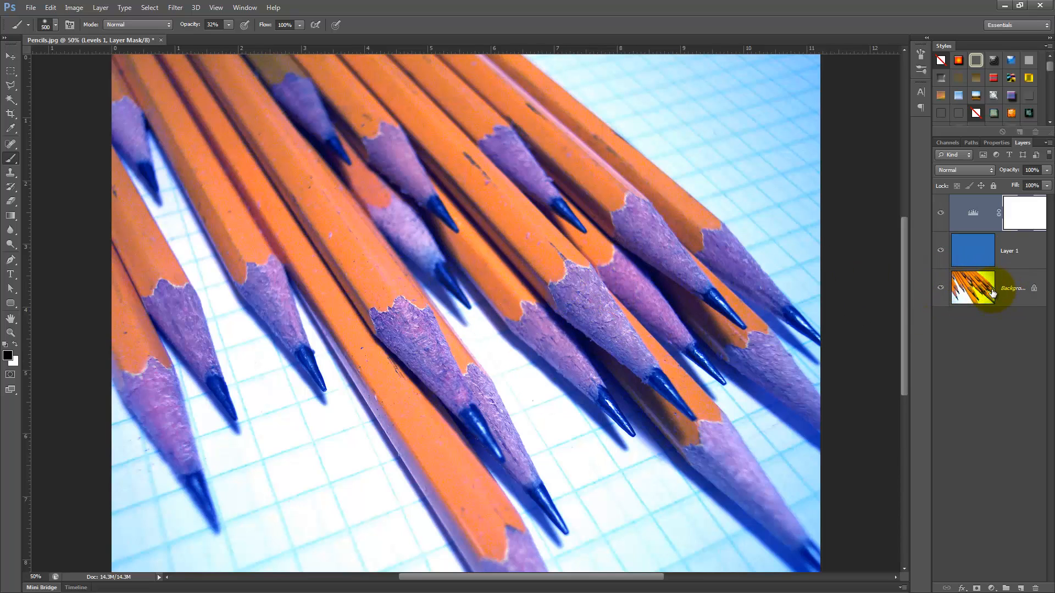
Step: Duplicate the Background layer and apply a Gaussian Blur of 15.5 pixels to the copy
left_click_drag(994, 292, 1020, 588)
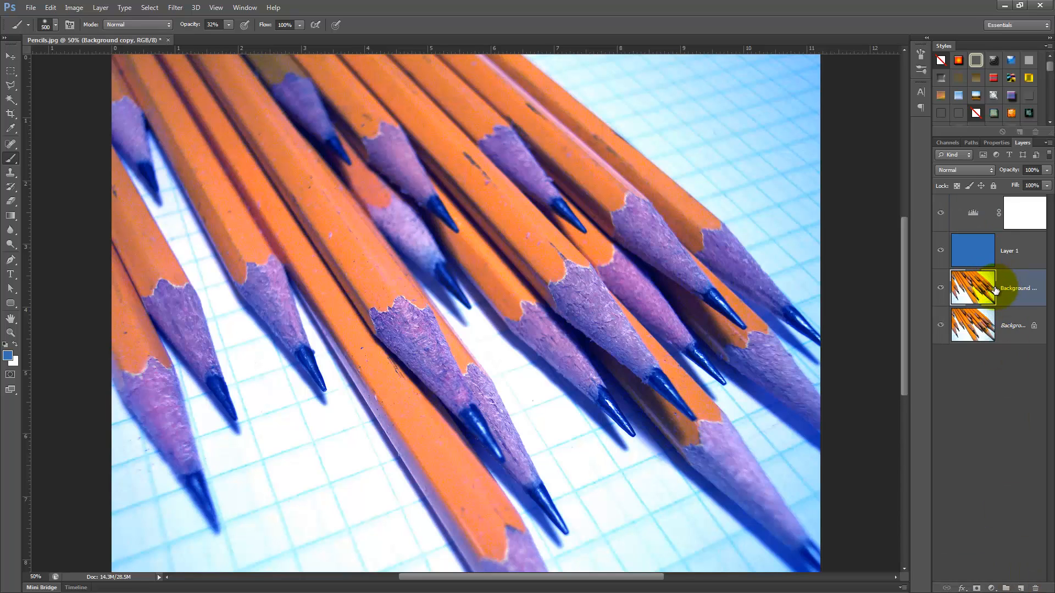
left_click(175, 7)
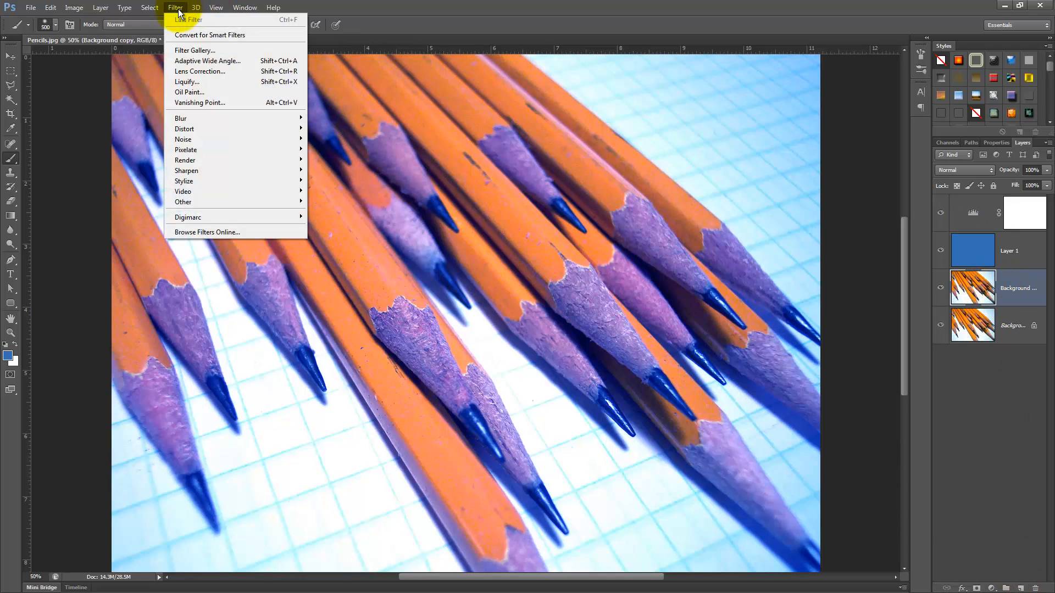
mouse_move(217, 120)
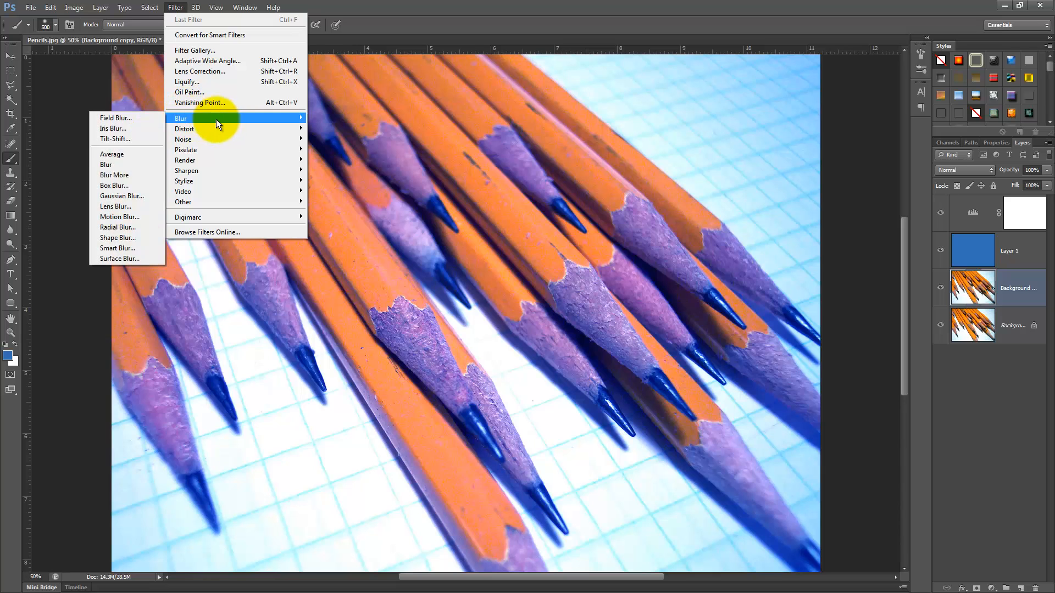
left_click(113, 197)
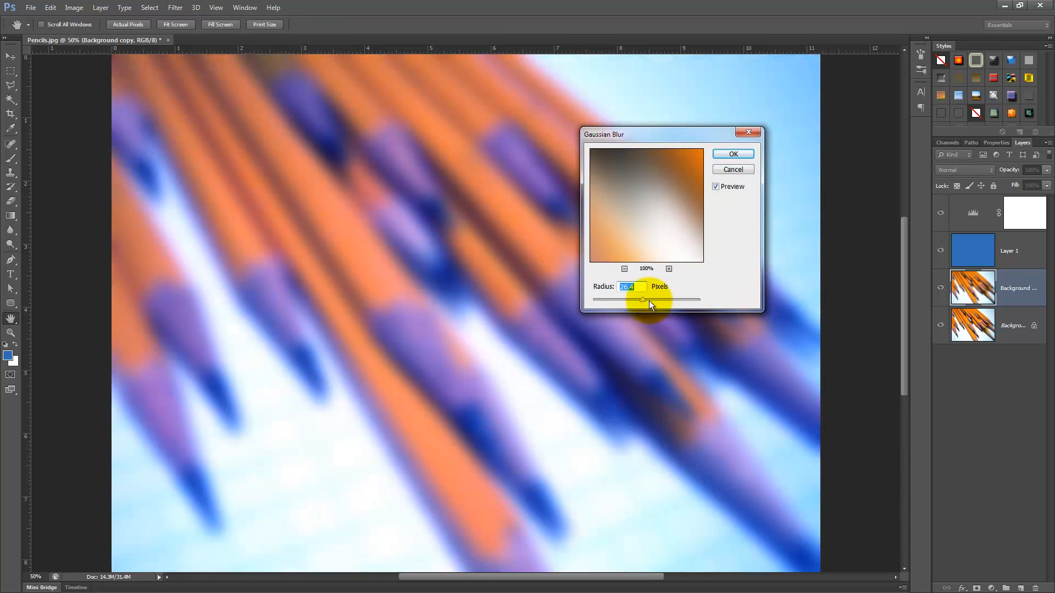
left_click_drag(631, 306, 637, 301)
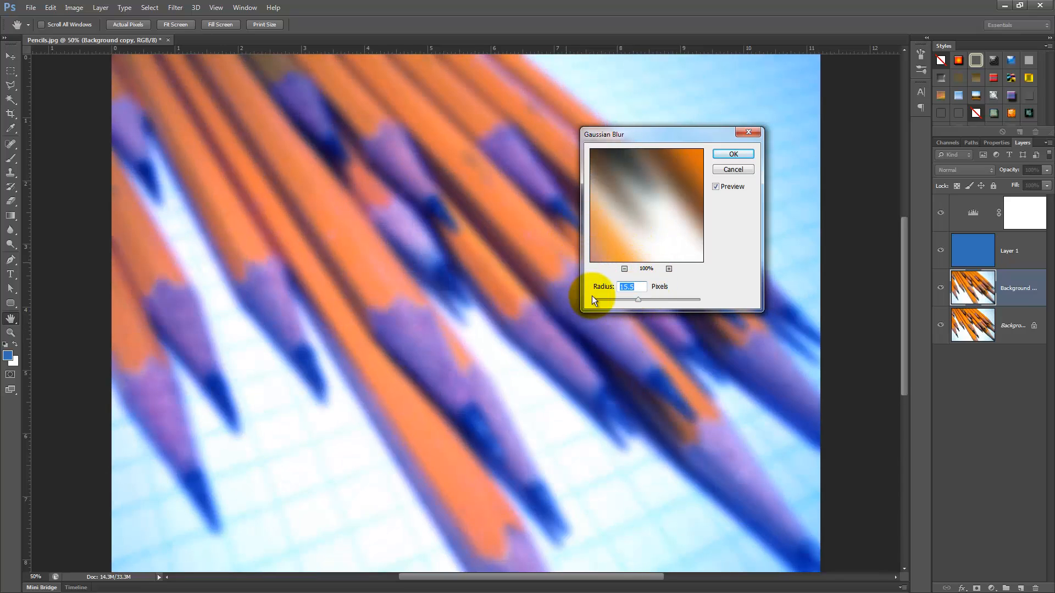
left_click(723, 155)
Step: Add a layer mask to the blurred copy and enlarge the brush to 1000 px
key("b")
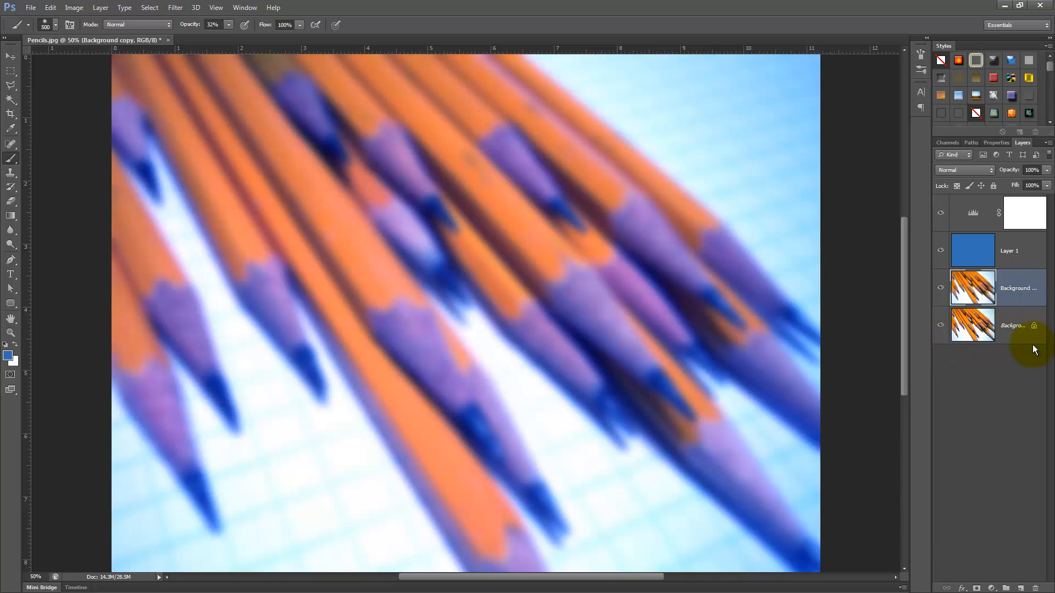
left_click(977, 589)
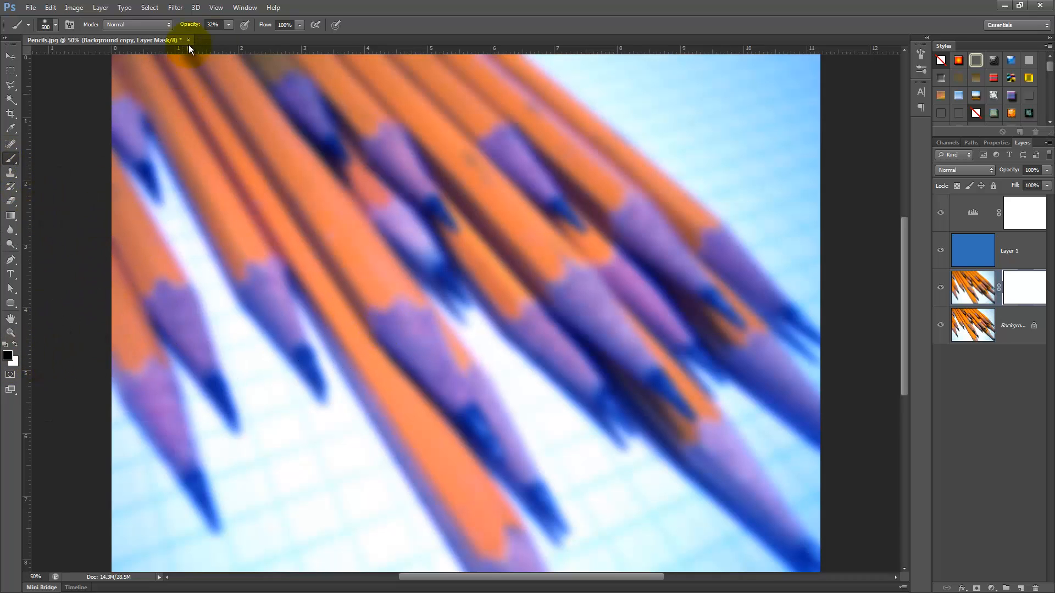
left_click(227, 25)
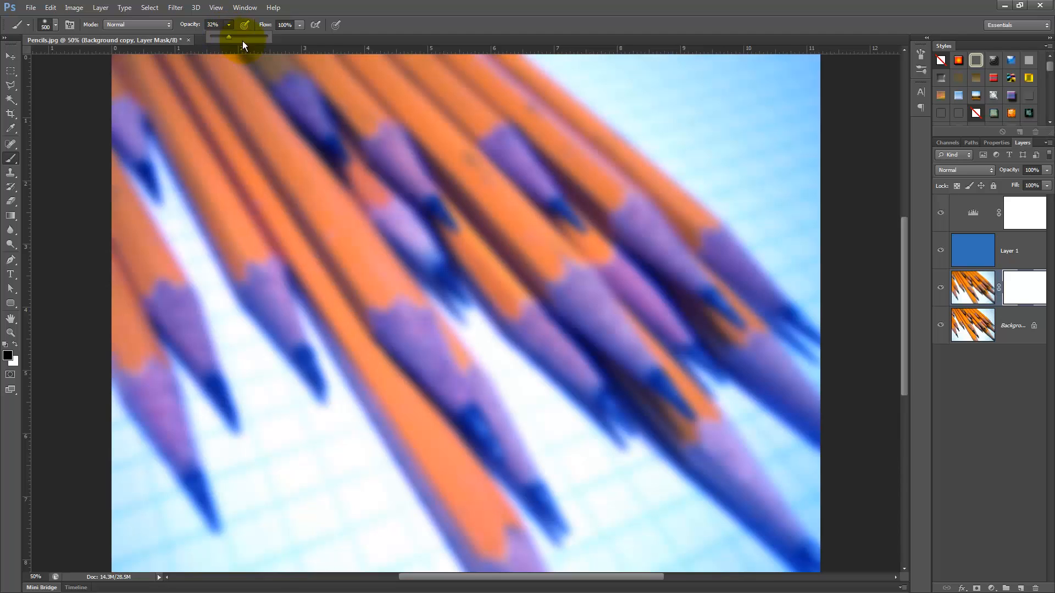
key("bracketright")
key("bracketright")
key("bracketright")
key("bracketright")
key("bracketright")
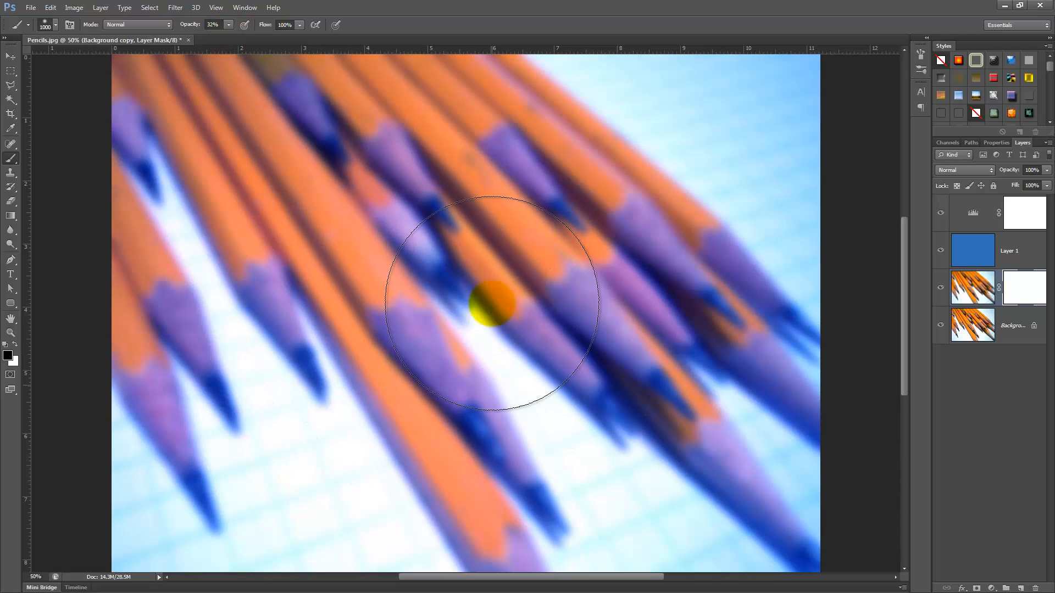
Step: Try masking the blur by painting black over the central pencils, then painting white back over them
mouse_move(478, 353)
left_mouse_down()
mouse_move(360, 283)
mouse_move(480, 344)
mouse_move(392, 241)
mouse_move(364, 367)
left_mouse_up()
mouse_move(533, 294)
left_mouse_down()
mouse_move(543, 313)
mouse_move(389, 285)
mouse_move(500, 384)
left_mouse_up()
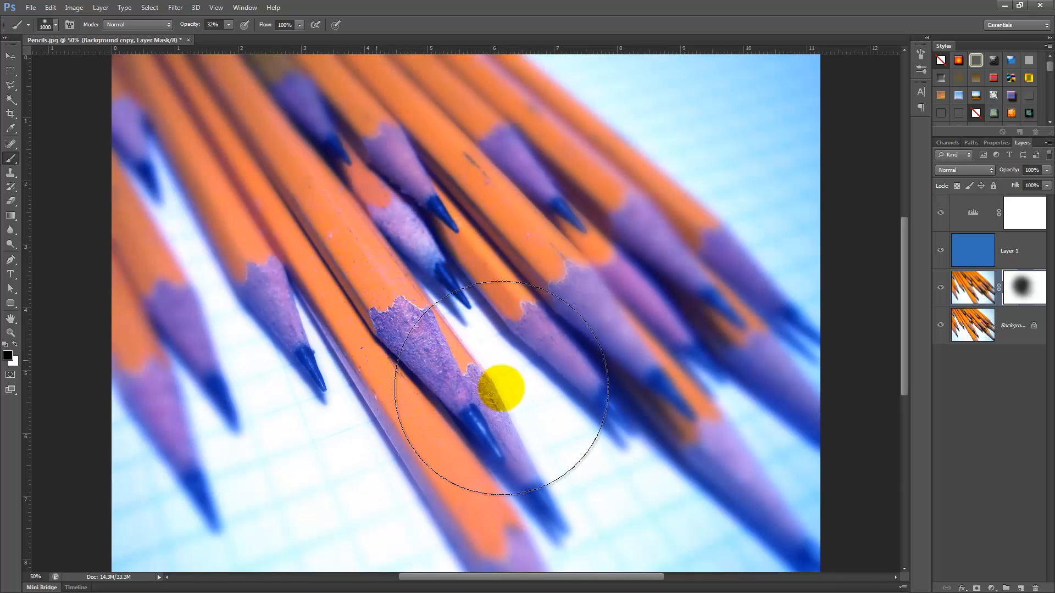
left_click(977, 295)
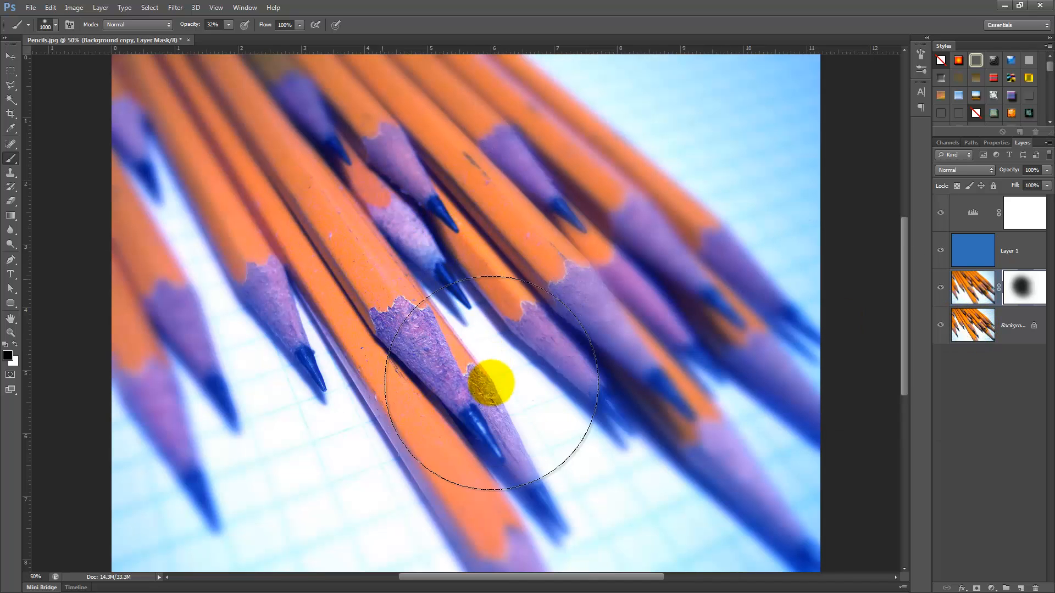
mouse_move(576, 315)
left_mouse_down()
mouse_move(509, 270)
mouse_move(341, 325)
mouse_move(287, 323)
mouse_move(317, 352)
mouse_move(431, 412)
mouse_move(526, 433)
mouse_move(566, 355)
mouse_move(504, 277)
mouse_move(411, 221)
mouse_move(365, 215)
mouse_move(328, 266)
mouse_move(559, 356)
mouse_move(606, 384)
mouse_move(660, 466)
mouse_move(509, 532)
mouse_move(768, 380)
mouse_move(634, 405)
mouse_move(536, 462)
mouse_move(653, 470)
mouse_move(751, 447)
left_mouse_up()
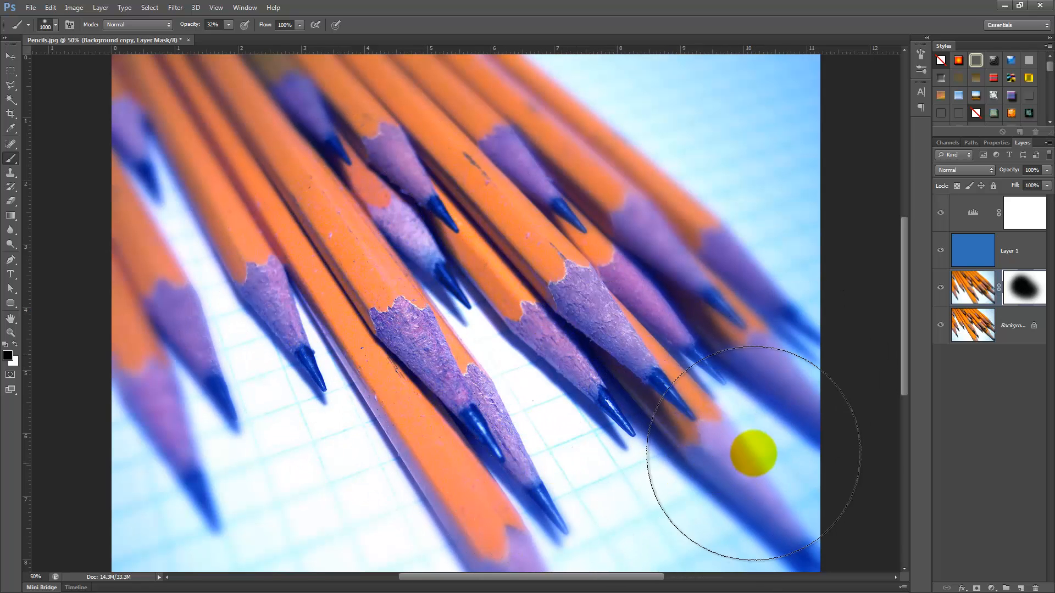
left_click(1018, 287)
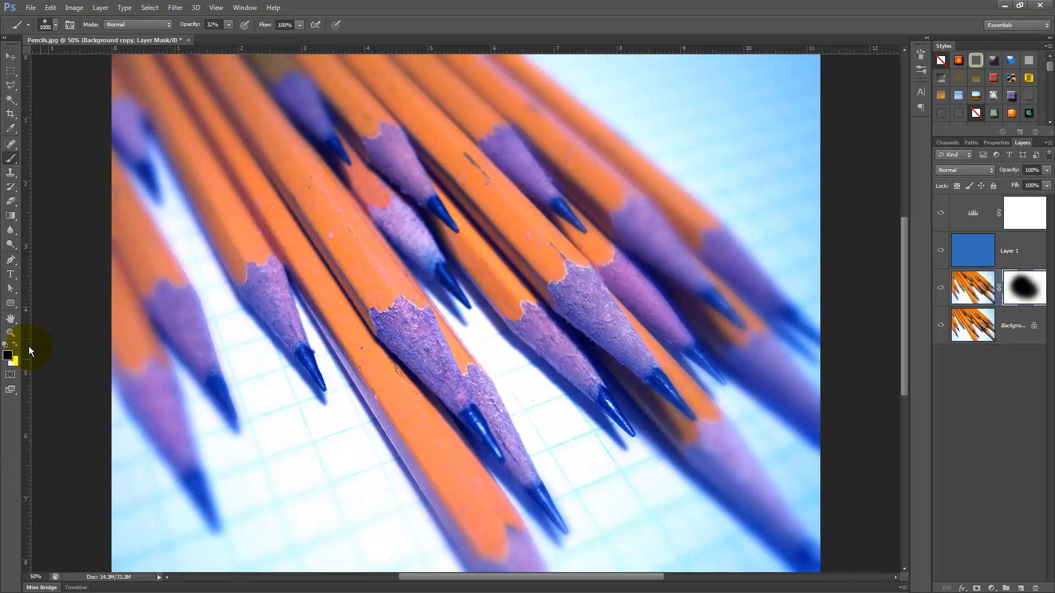
left_click(17, 343)
mouse_move(456, 257)
left_mouse_down()
mouse_move(386, 306)
mouse_move(424, 243)
mouse_move(442, 235)
mouse_move(450, 274)
mouse_move(483, 268)
mouse_move(567, 316)
mouse_move(581, 382)
mouse_move(650, 423)
mouse_move(523, 442)
mouse_move(379, 348)
mouse_move(311, 343)
mouse_move(401, 330)
mouse_move(380, 199)
mouse_move(352, 202)
mouse_move(303, 284)
mouse_move(328, 417)
mouse_move(599, 436)
mouse_move(603, 425)
mouse_move(543, 473)
mouse_move(529, 465)
mouse_move(569, 321)
mouse_move(479, 323)
mouse_move(476, 294)
mouse_move(365, 290)
mouse_move(325, 268)
mouse_move(330, 281)
mouse_move(608, 407)
mouse_move(355, 320)
mouse_move(464, 378)
mouse_move(319, 299)
mouse_move(441, 292)
mouse_move(349, 220)
mouse_move(495, 332)
mouse_move(604, 367)
mouse_move(476, 334)
mouse_move(480, 417)
left_mouse_up()
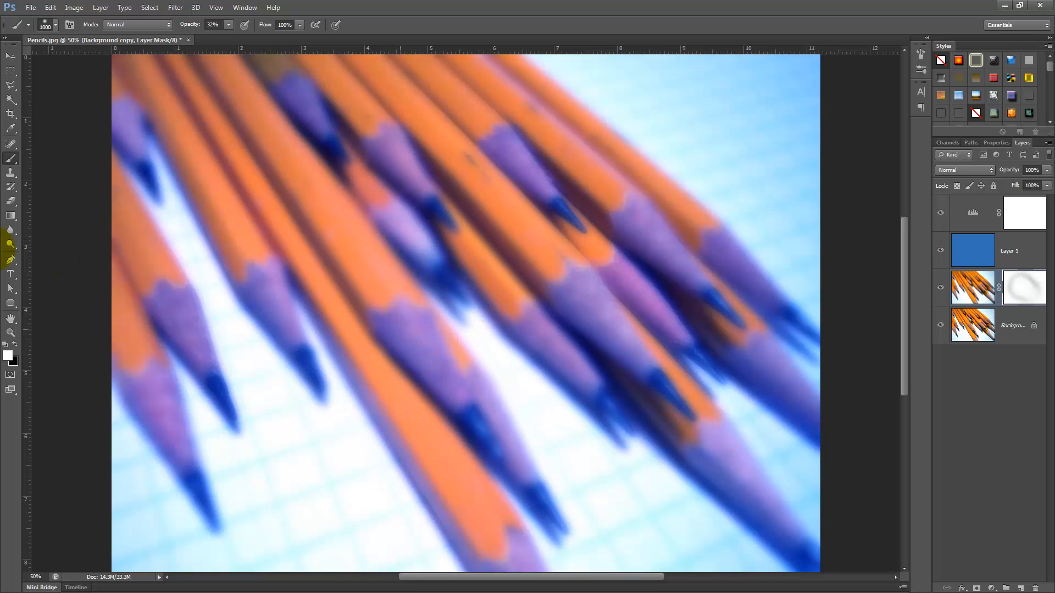
Step: Draw a reversed radial gradient on the mask outward from the central pencil tips to keep the centre sharp
left_click(13, 217)
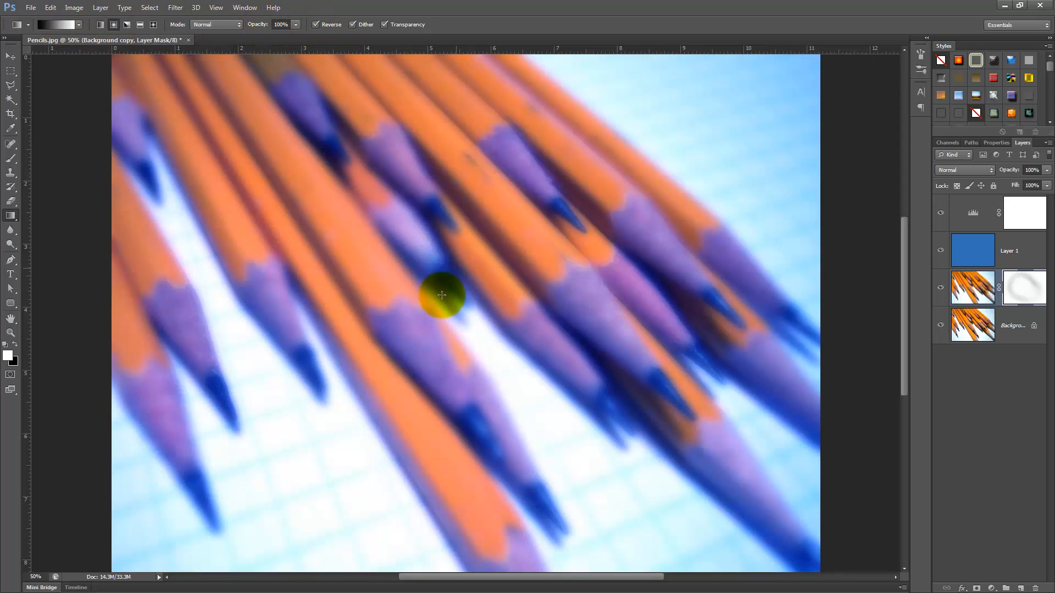
left_click_drag(438, 302, 225, 65)
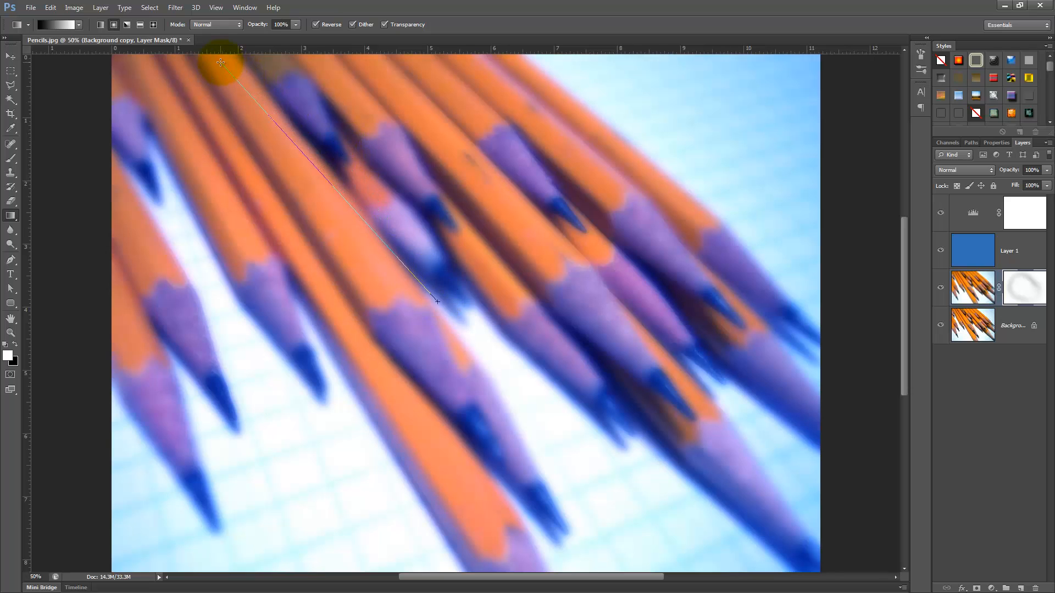
left_click_drag(310, 150, 311, 151)
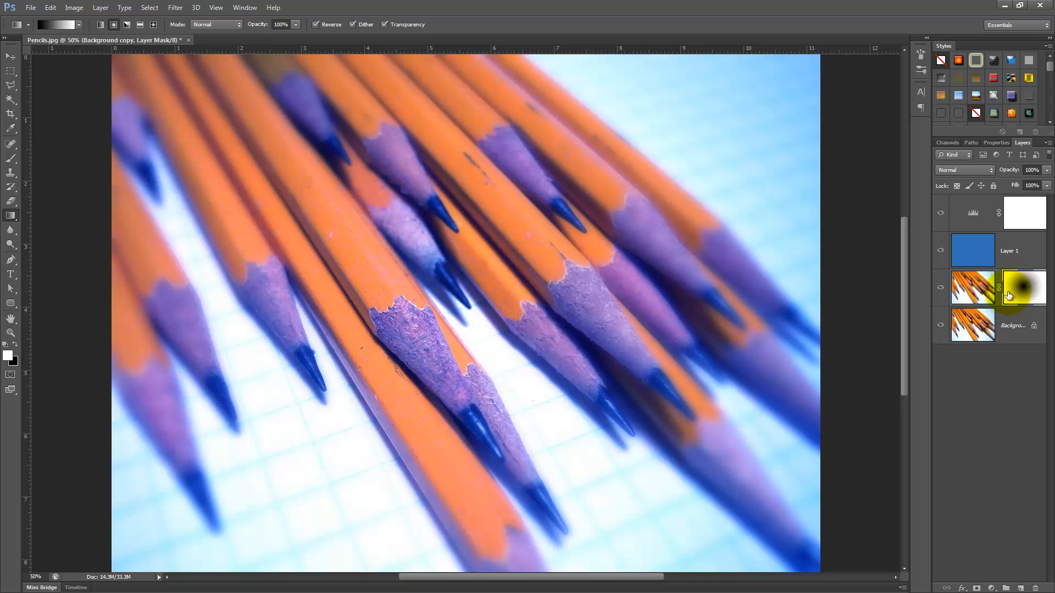
left_click_drag(451, 303, 94, 317)
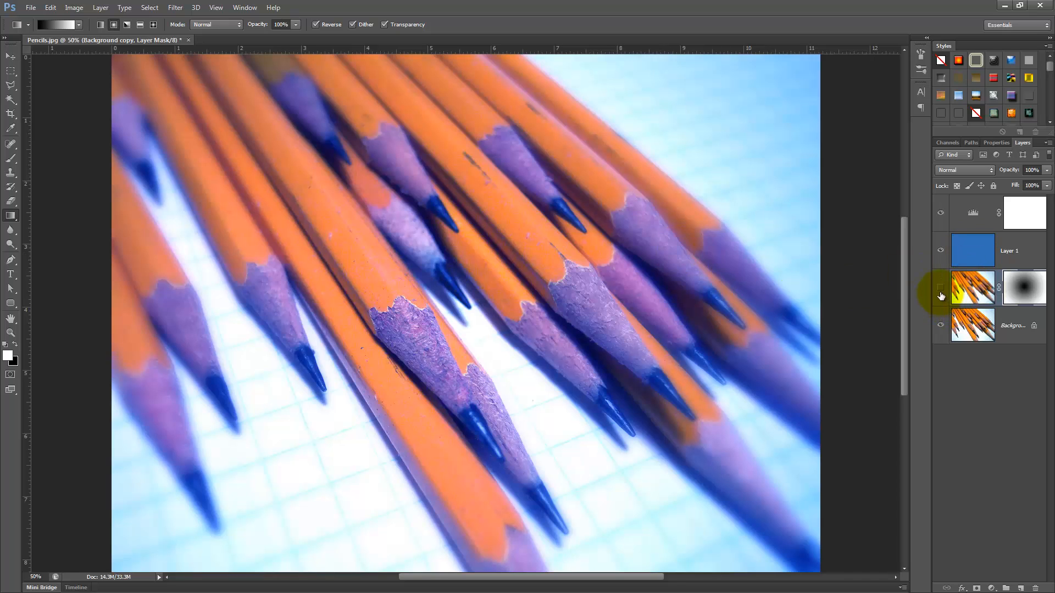
left_click(940, 291)
left_click(940, 291)
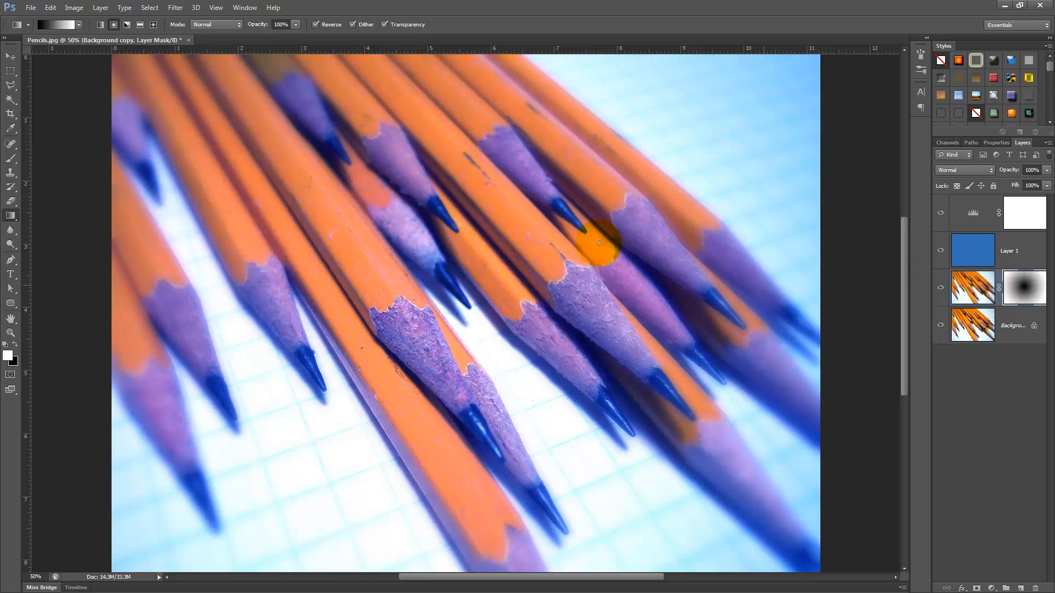
left_click(175, 7)
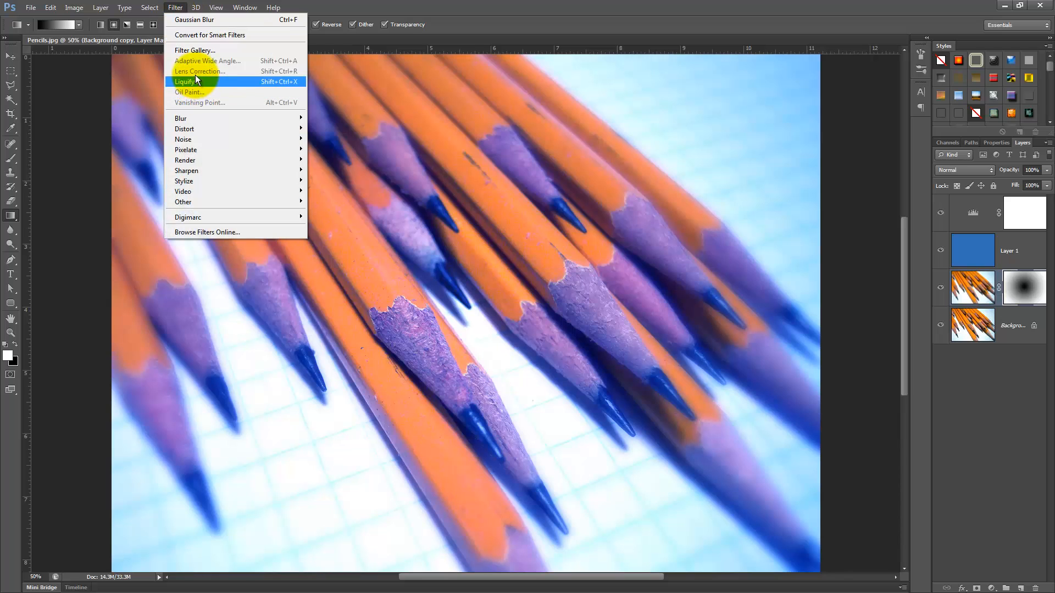
left_click(202, 51)
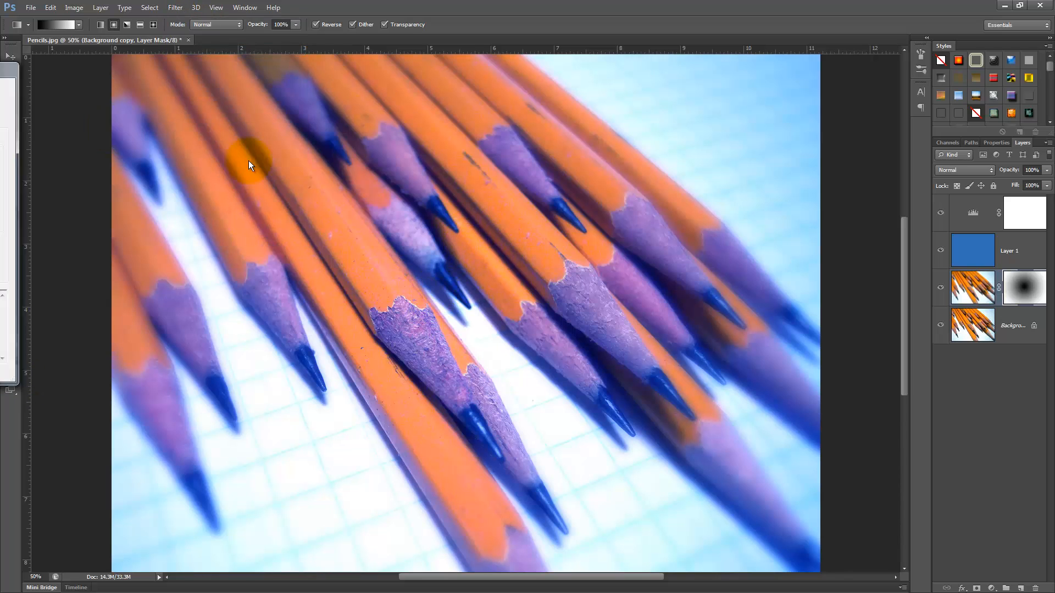
left_click(611, 379)
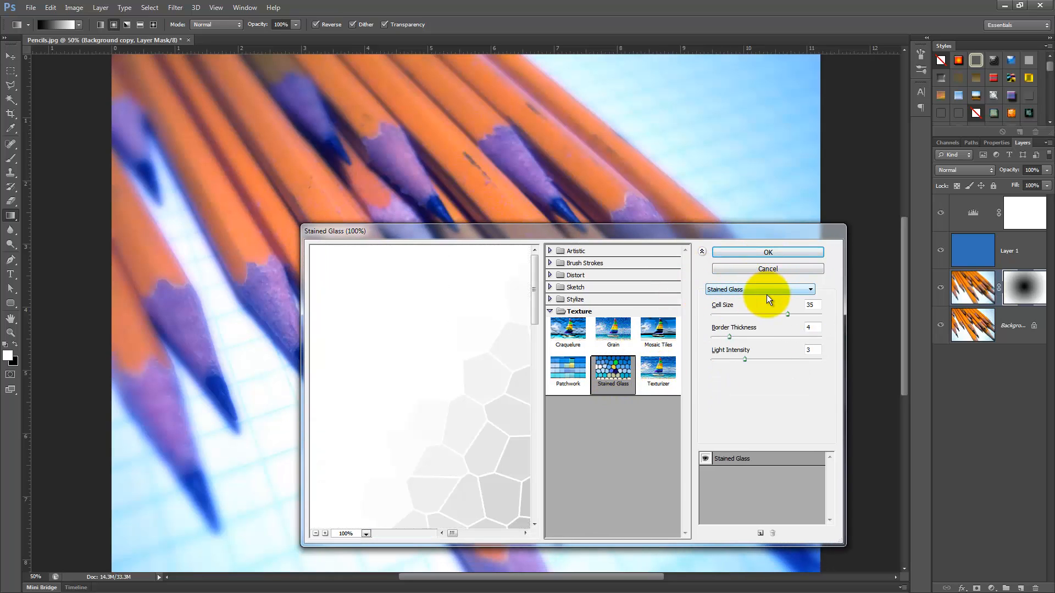
left_click(792, 253)
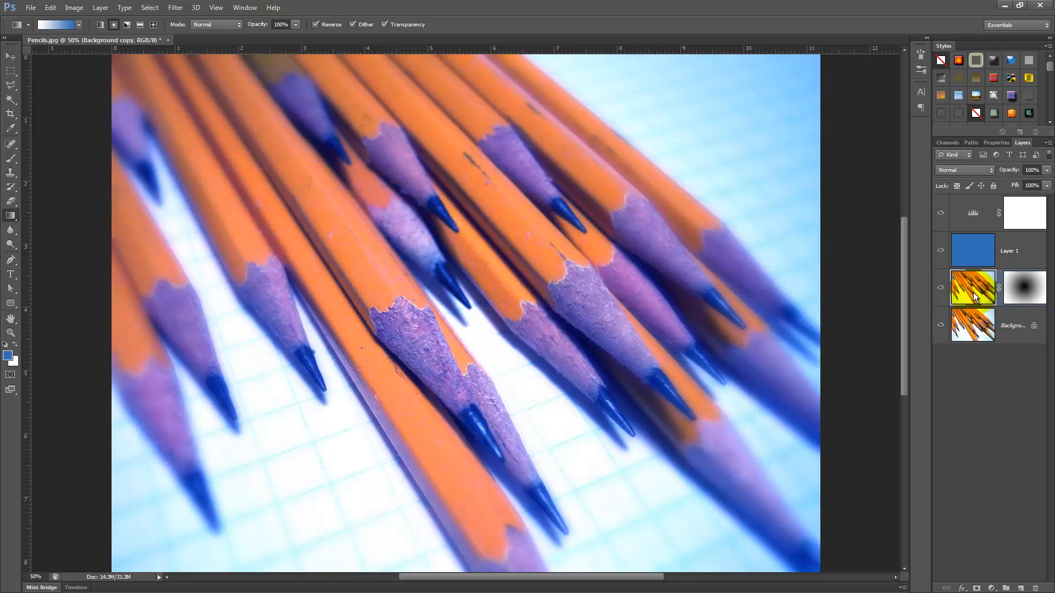
Step: Try applying the Stained Glass texture from the Filter Gallery to the blurred copy, then undo it
left_click(174, 7)
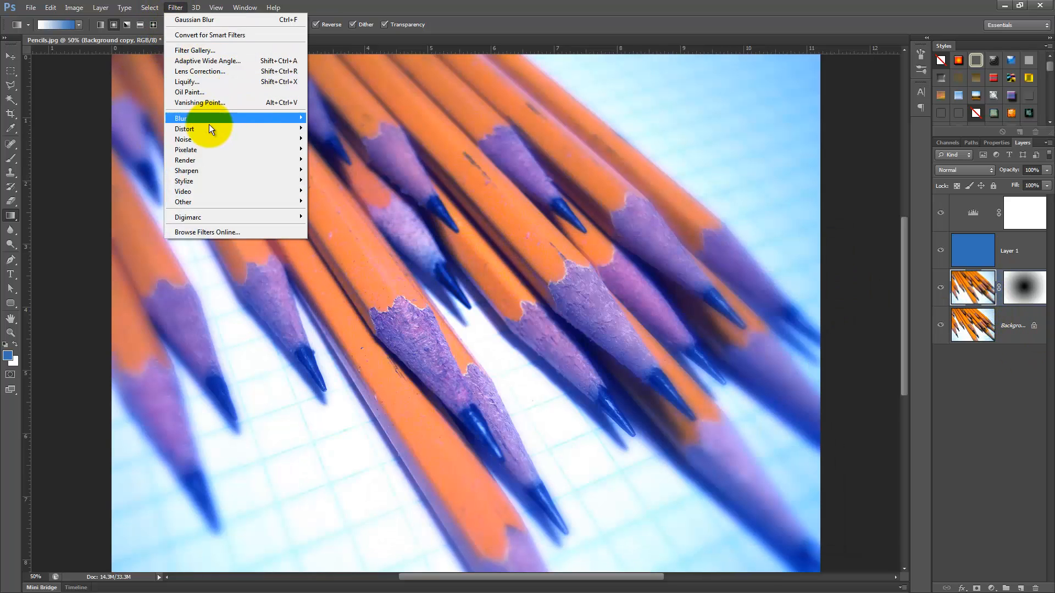
left_click(210, 51)
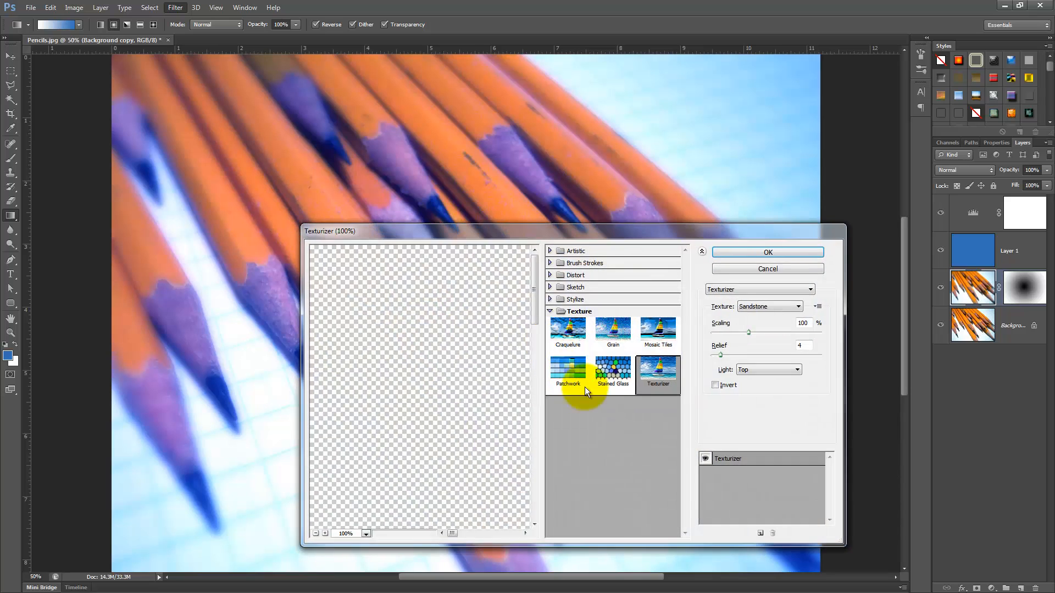
left_click(610, 374)
left_click(789, 251)
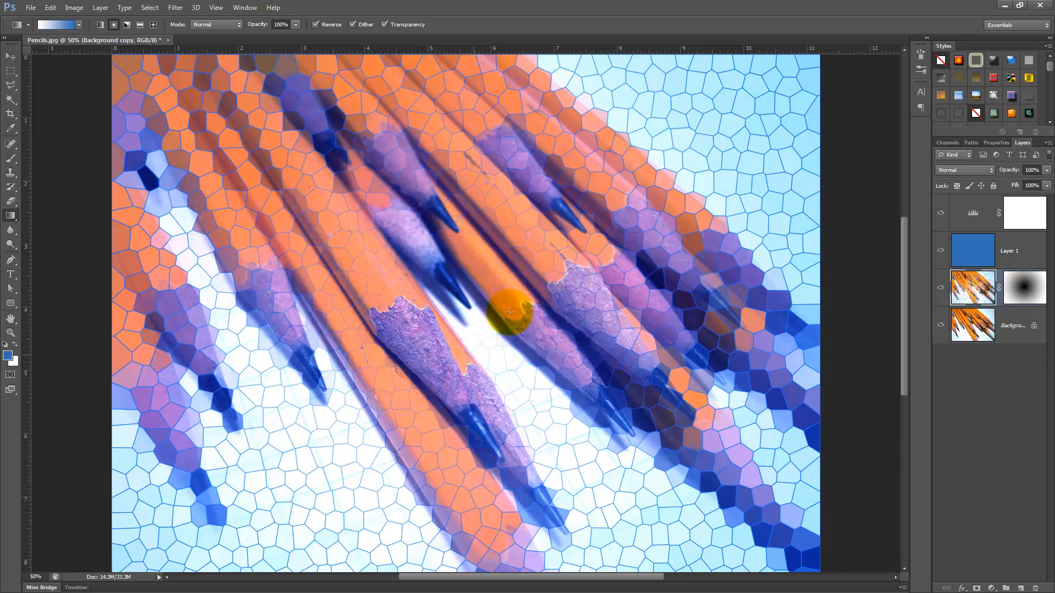
key("ctrl+plus")
key("ctrl+plus")
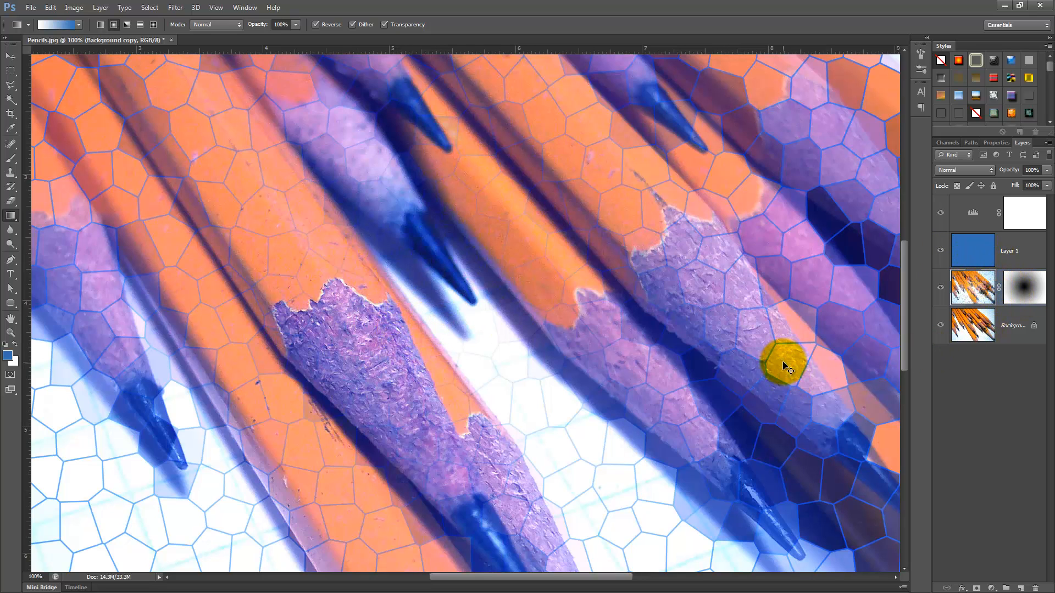
key("ctrl+minus")
key("ctrl+minus")
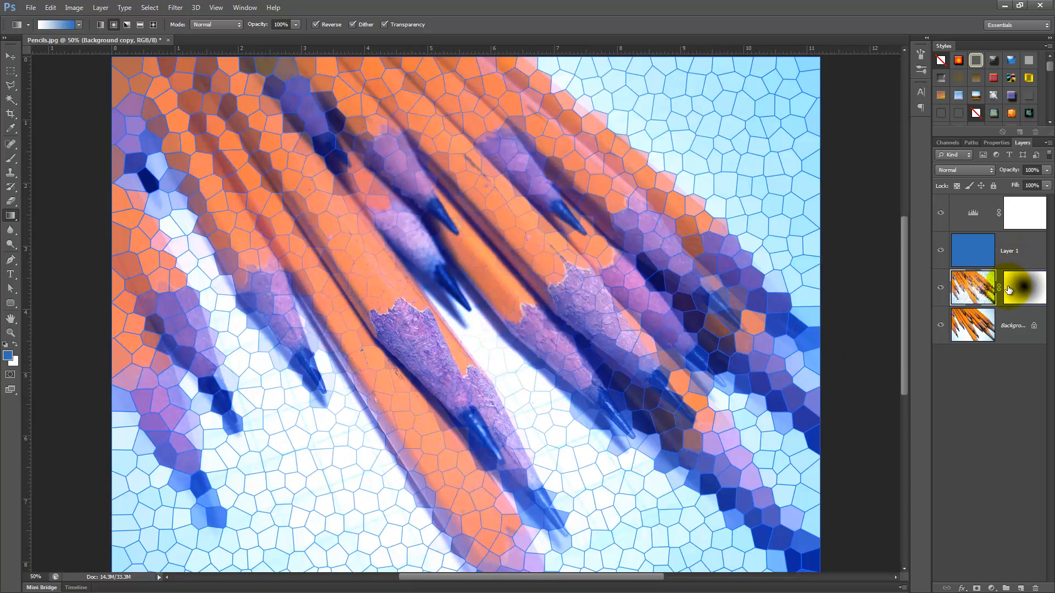
key("ctrl+z")
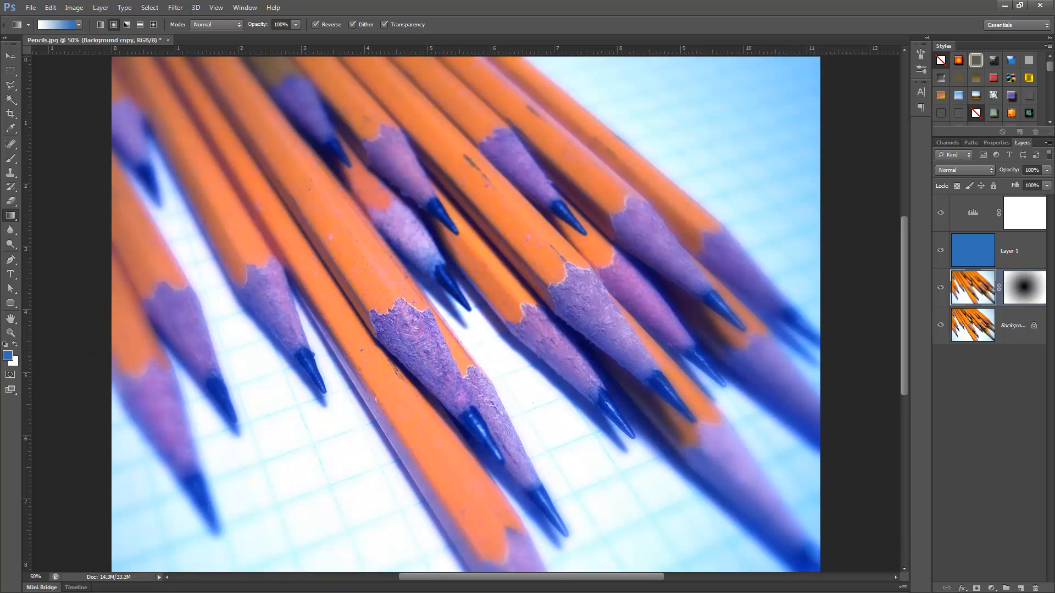
Step: Switch to the web browser and read the Mashable guide on recreating Instagram filters in Photoshop
left_click_drag(341, 124, 522, 1)
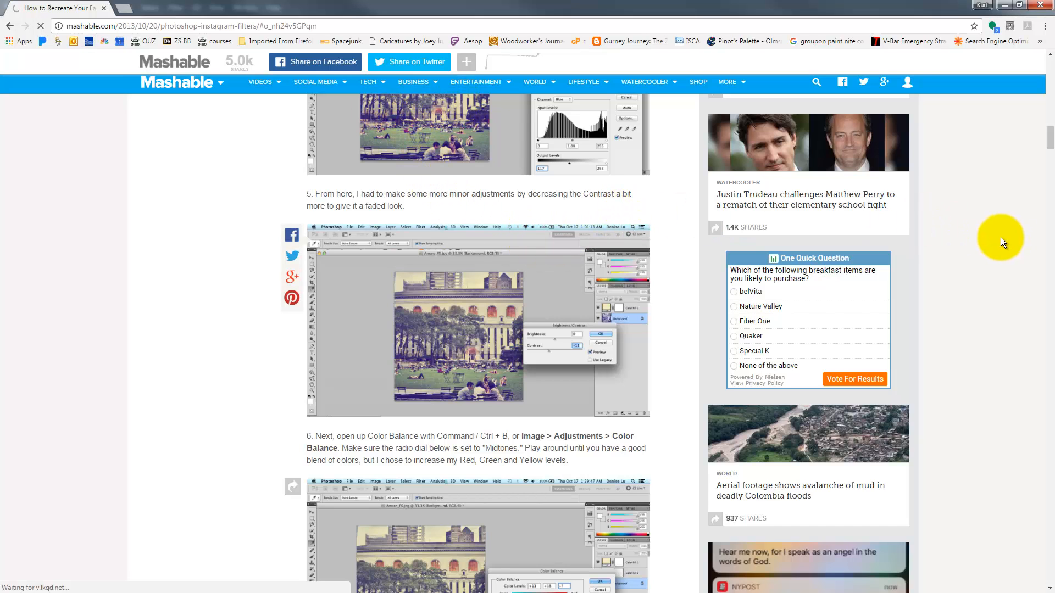
scroll(964, 246, "up", 10)
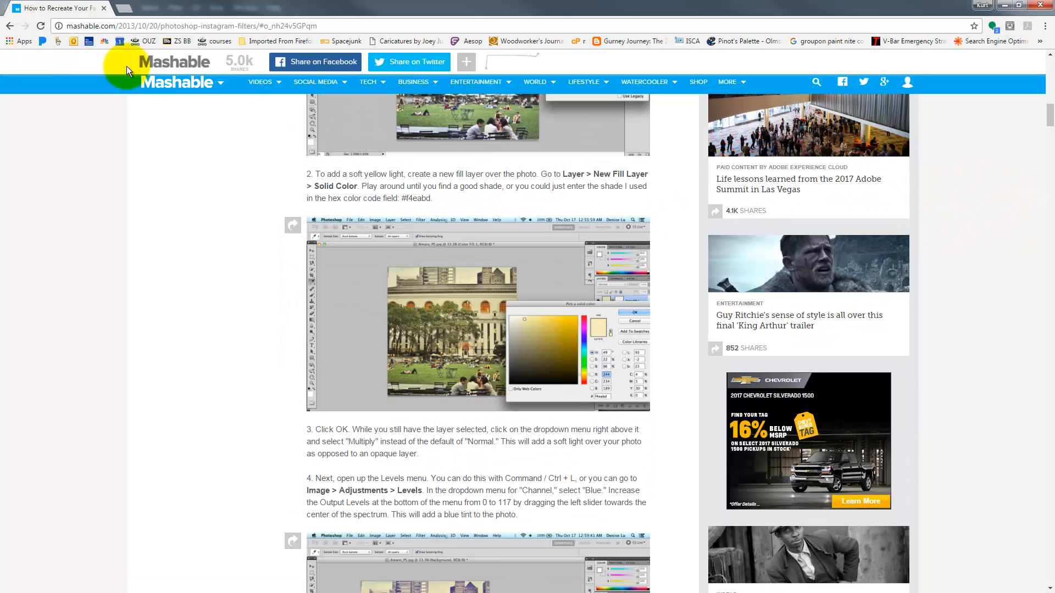
scroll(181, 80, "up", 2)
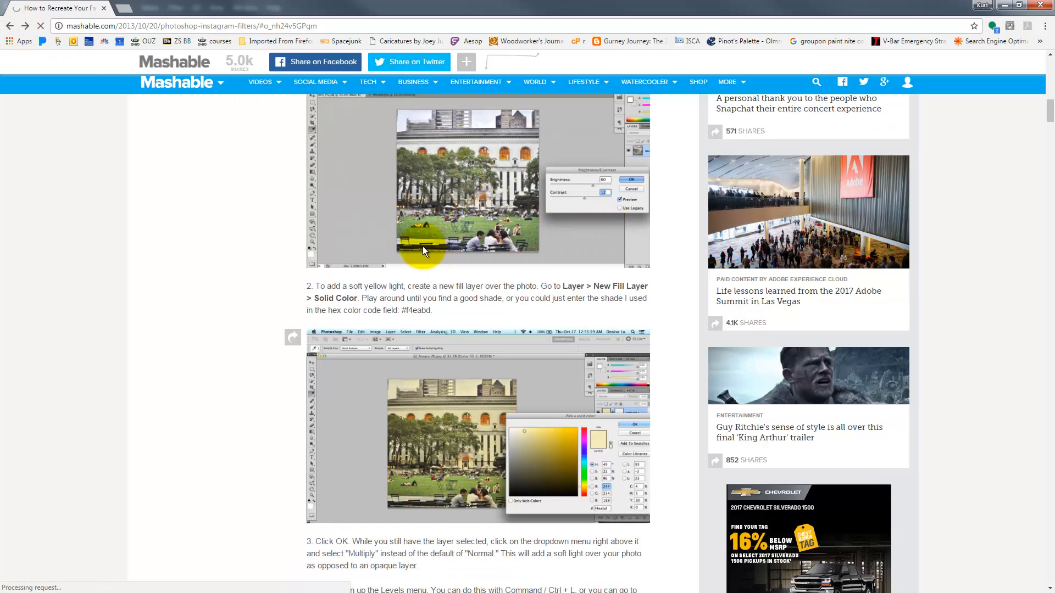
left_click(9, 26)
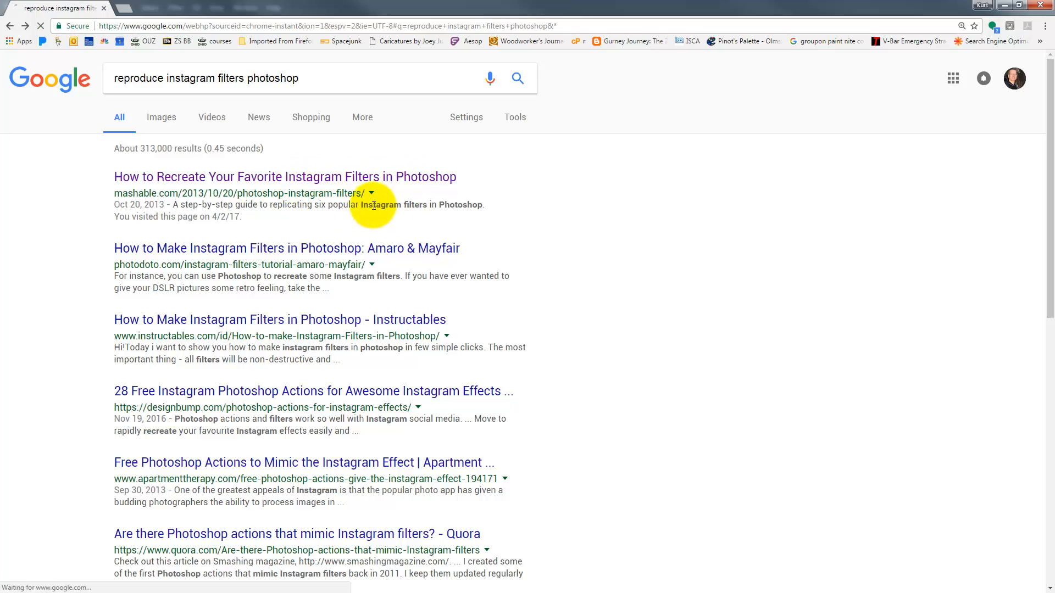
left_click(297, 176)
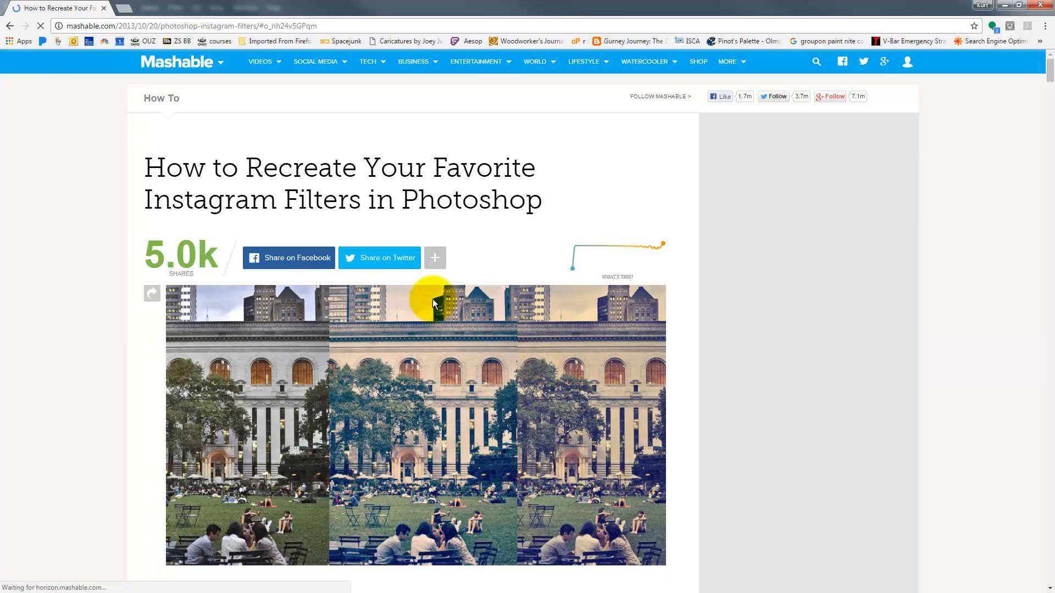
scroll(499, 331, "down", 6)
scroll(499, 331, "down", 2)
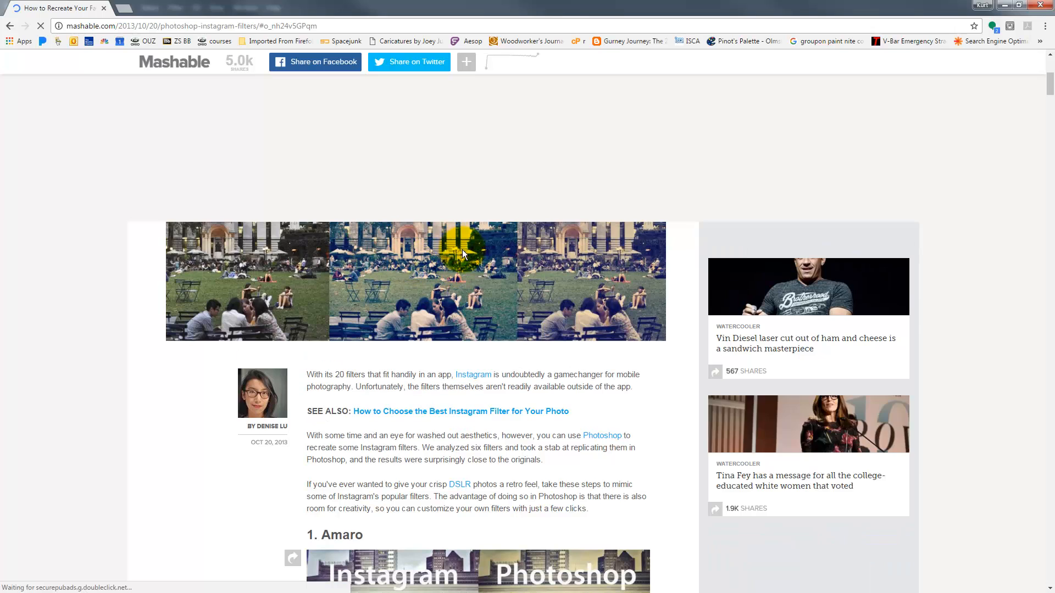
scroll(462, 250, "down", 10)
scroll(469, 254, "down", 4)
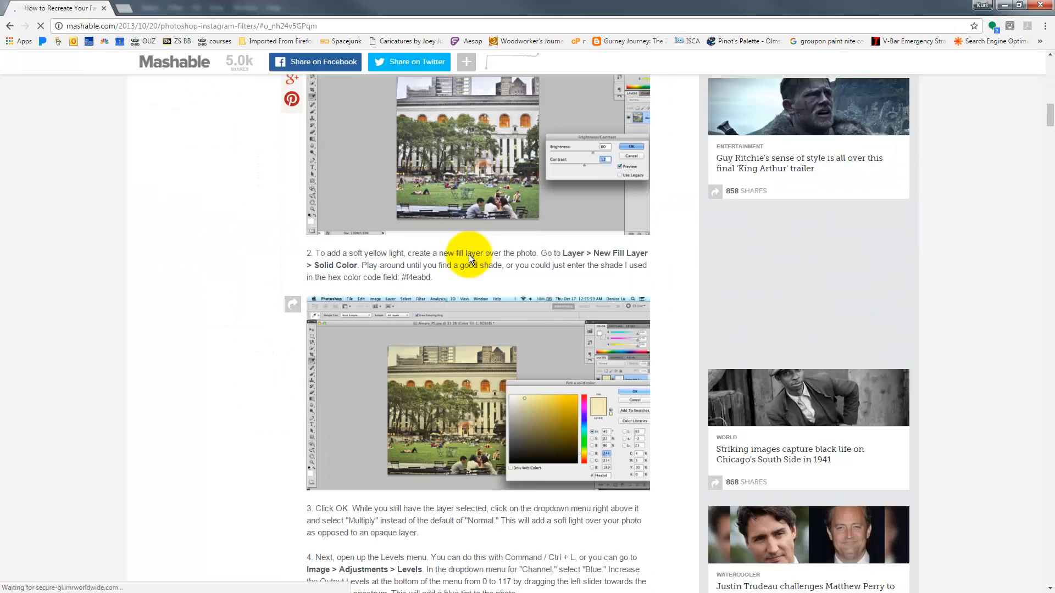